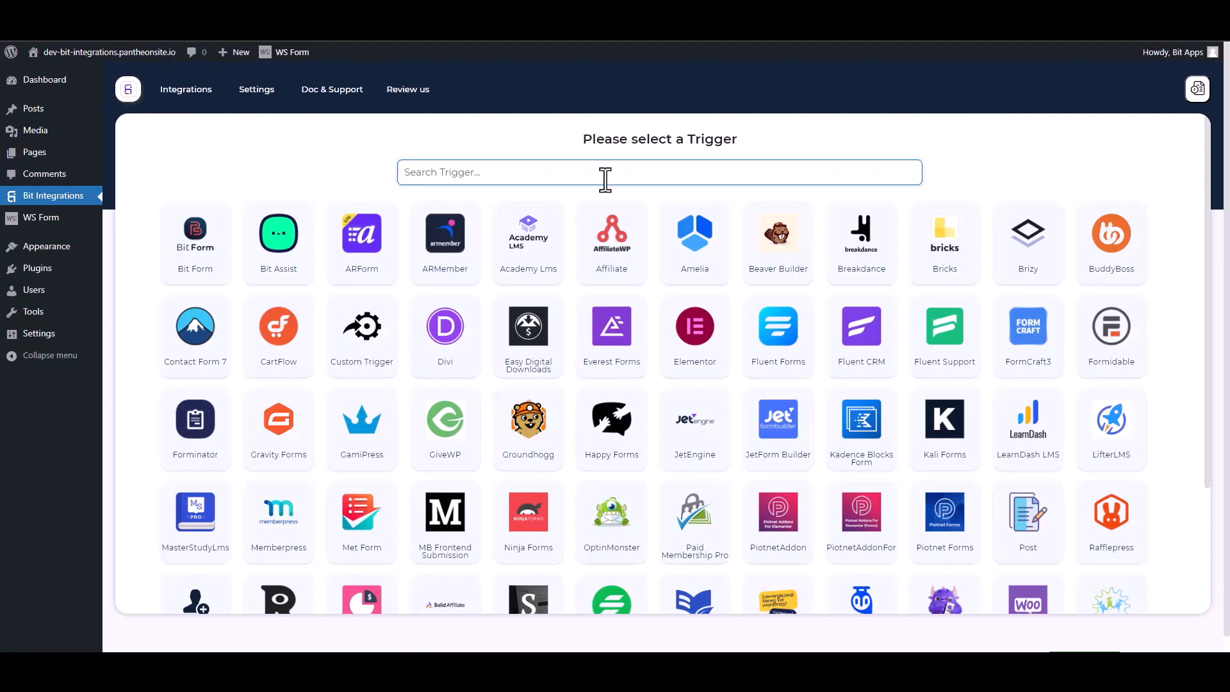
# - Search the triggers for 'ws' and select WS Form
pyautogui.write('ws')
pyautogui.click(643, 256)
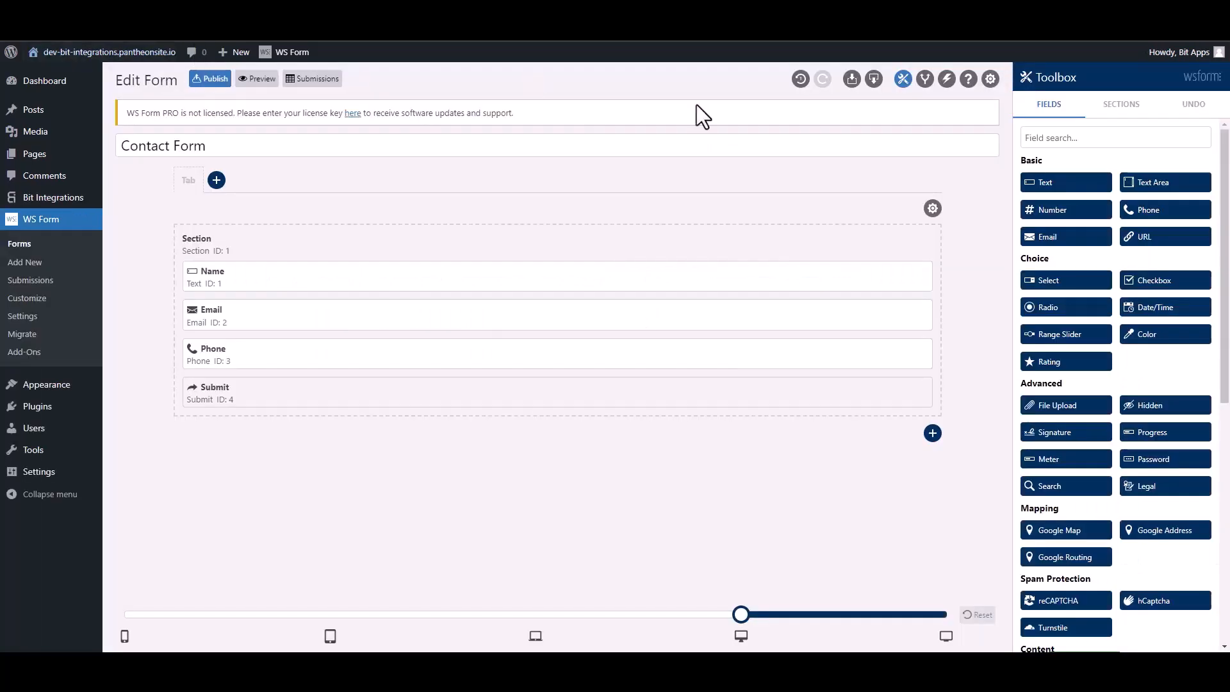
# - Add a form action named Bit Integrations set to Run WordPress Hook with type Action
pyautogui.click(947, 82)
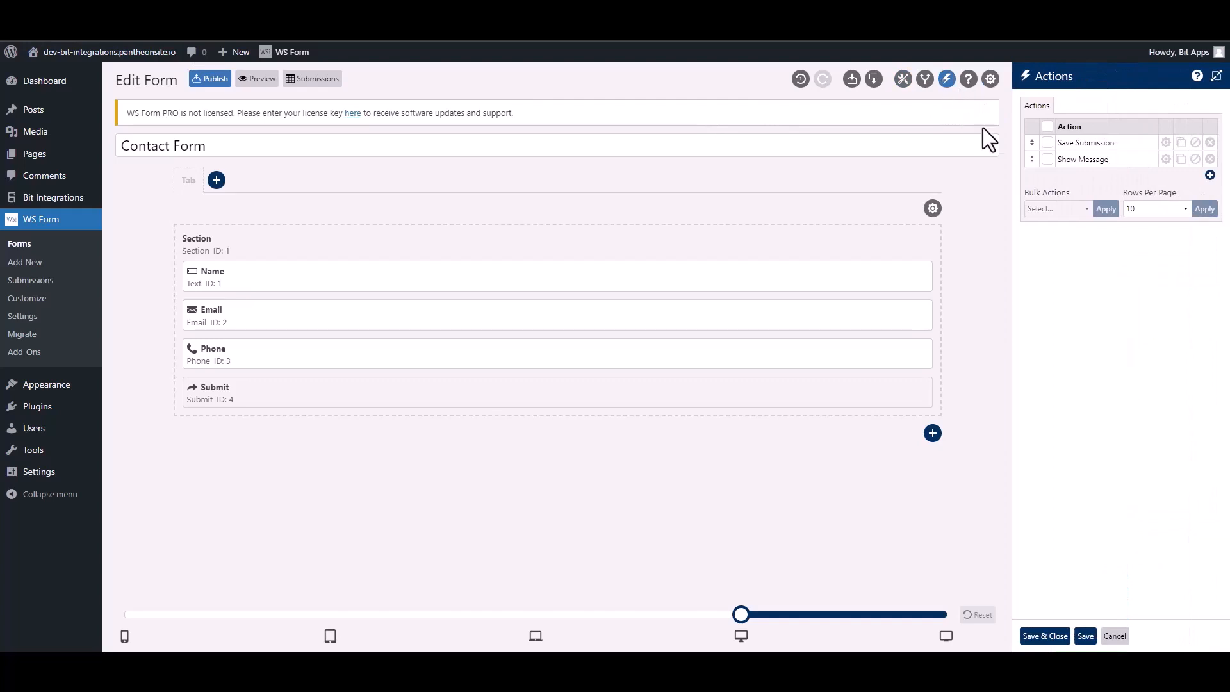
pyautogui.click(1209, 175)
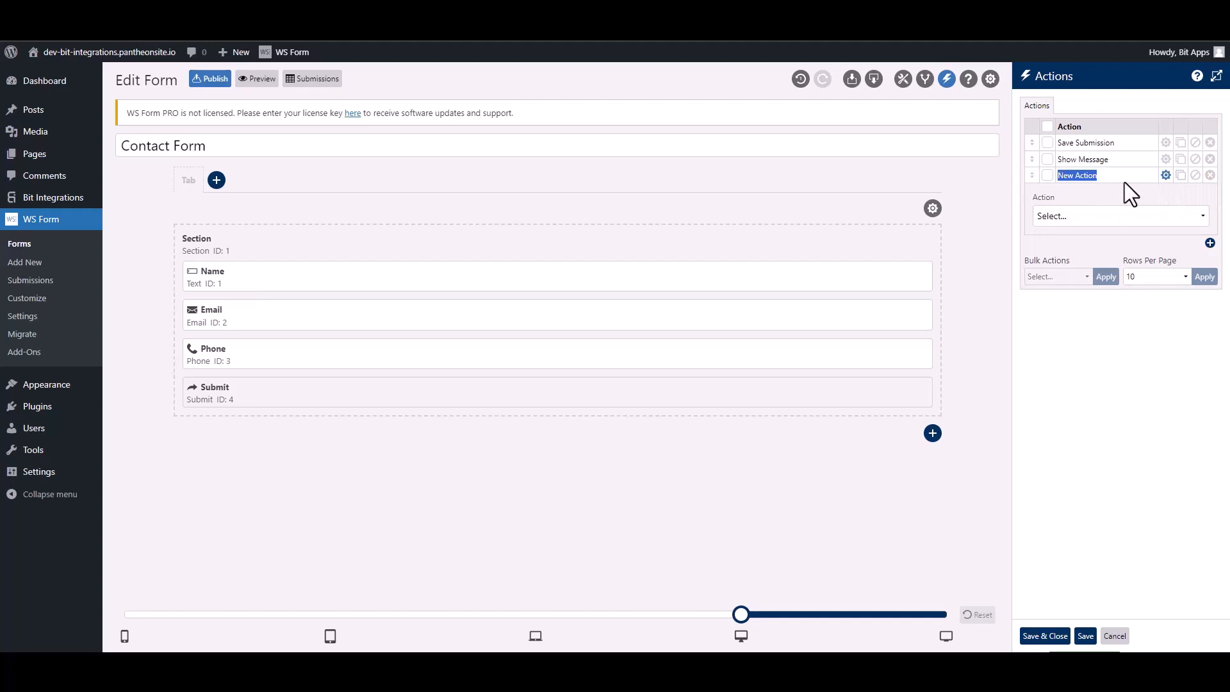
pyautogui.write('Bit Integra')
pyautogui.click(1103, 218)
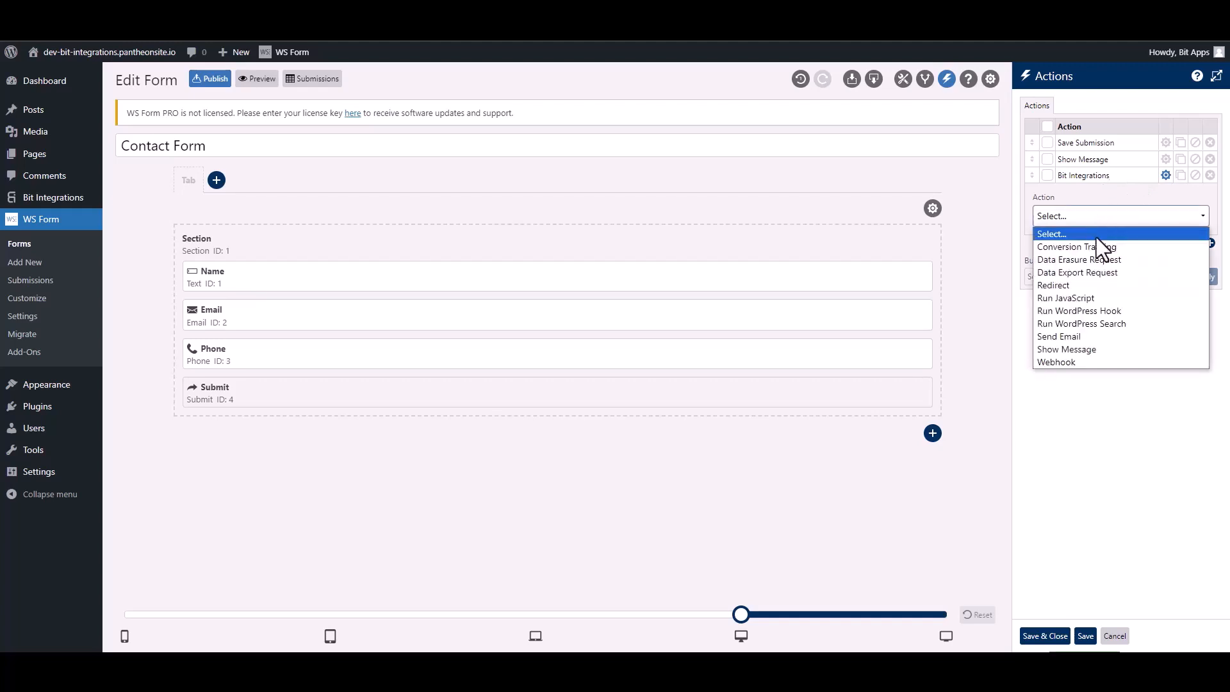
pyautogui.click(1116, 310)
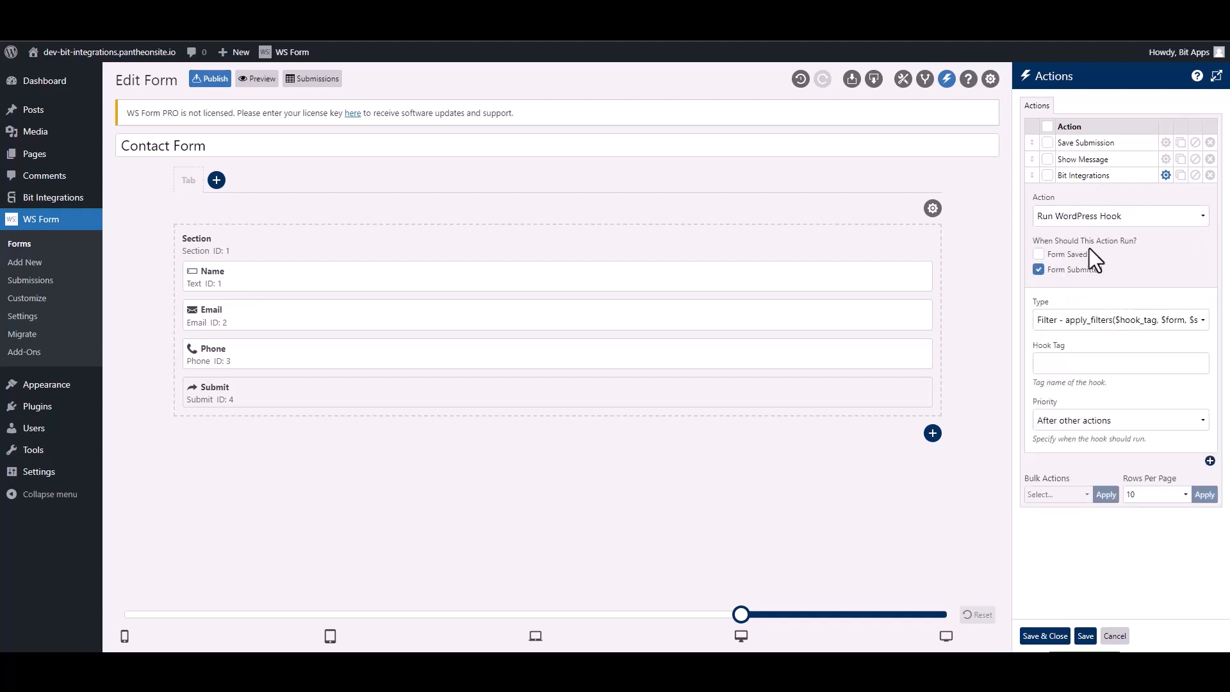
pyautogui.click(1067, 324)
pyautogui.click(1069, 350)
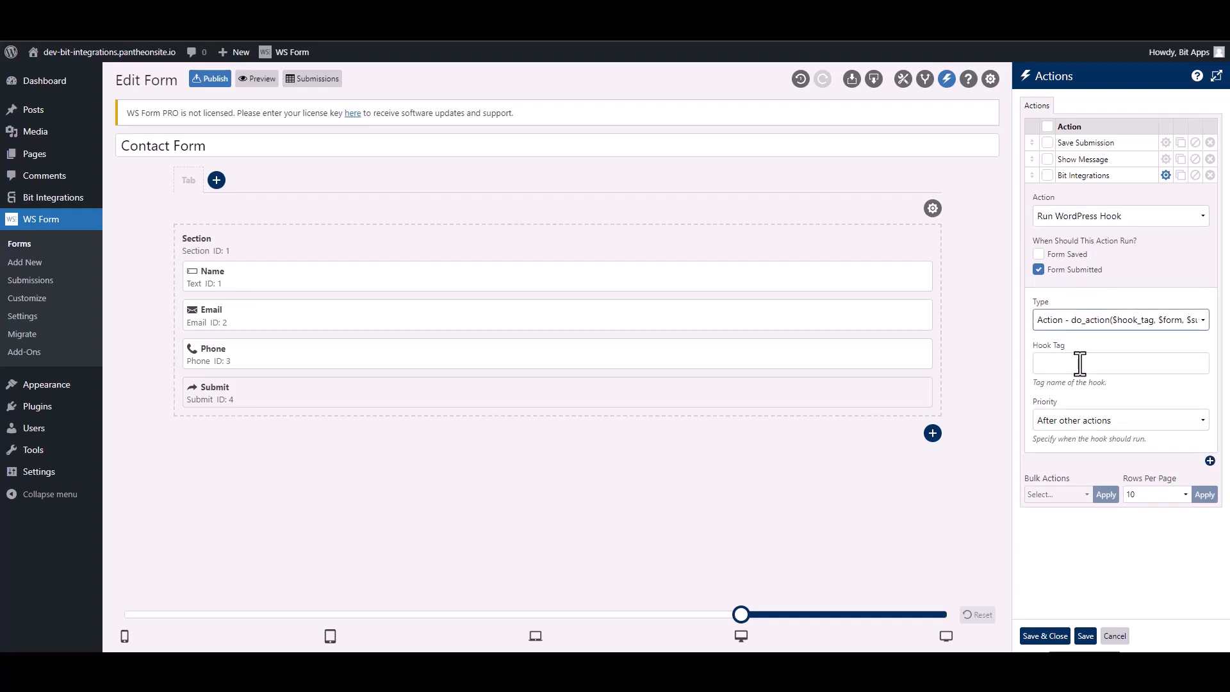
pyautogui.click(1080, 363)
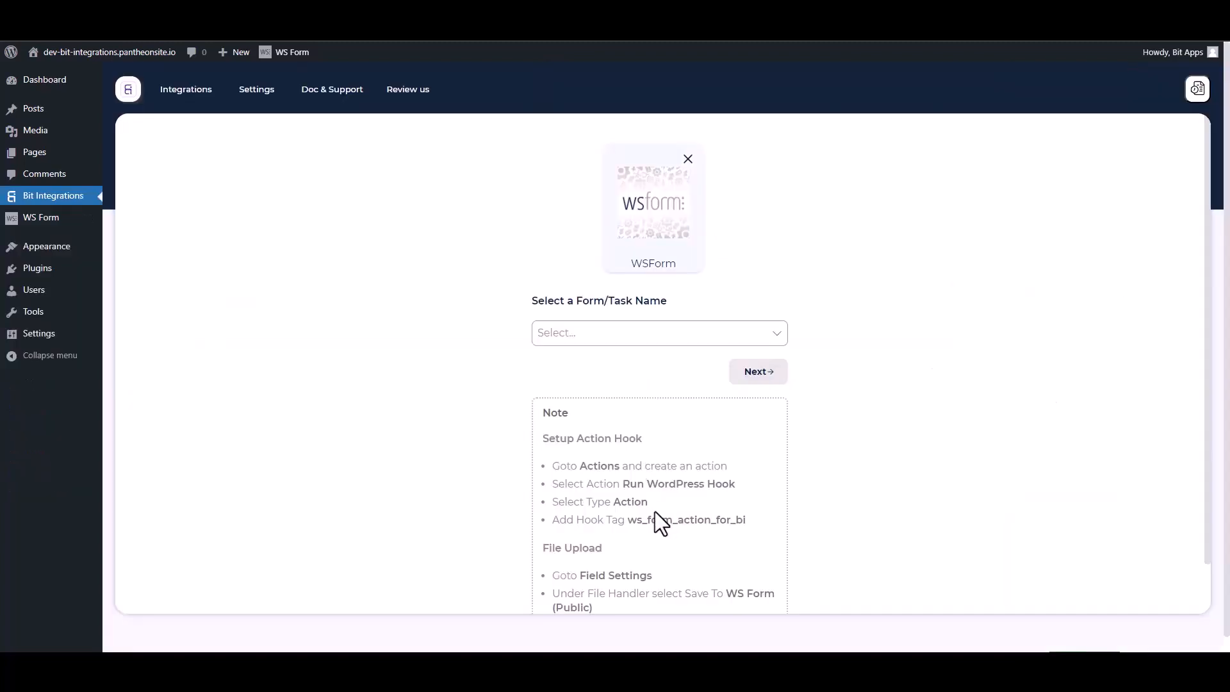
# - Paste ws_form_action_for_bi as the Hook Tag and save the form actions
pyautogui.moveTo(755, 528); pyautogui.dragTo(634, 520)
pyautogui.hotkey('ctrl', 'c')
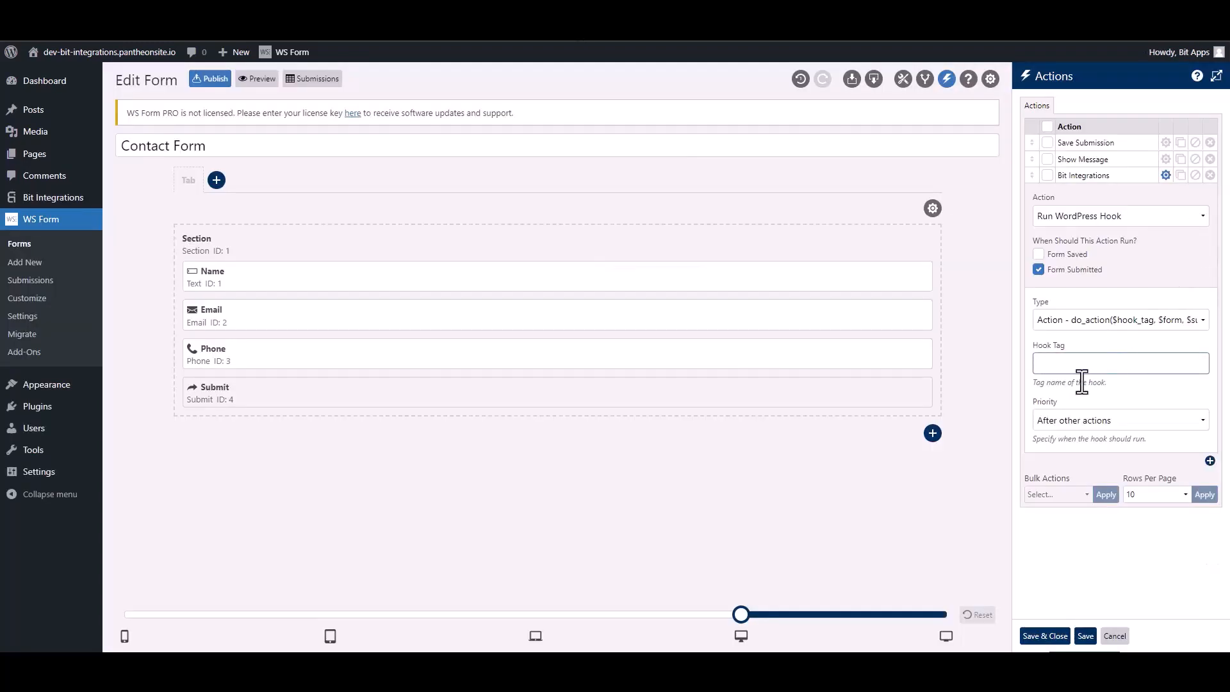
pyautogui.click(1078, 368)
pyautogui.hotkey('ctrl', 'v')
pyautogui.click(1047, 637)
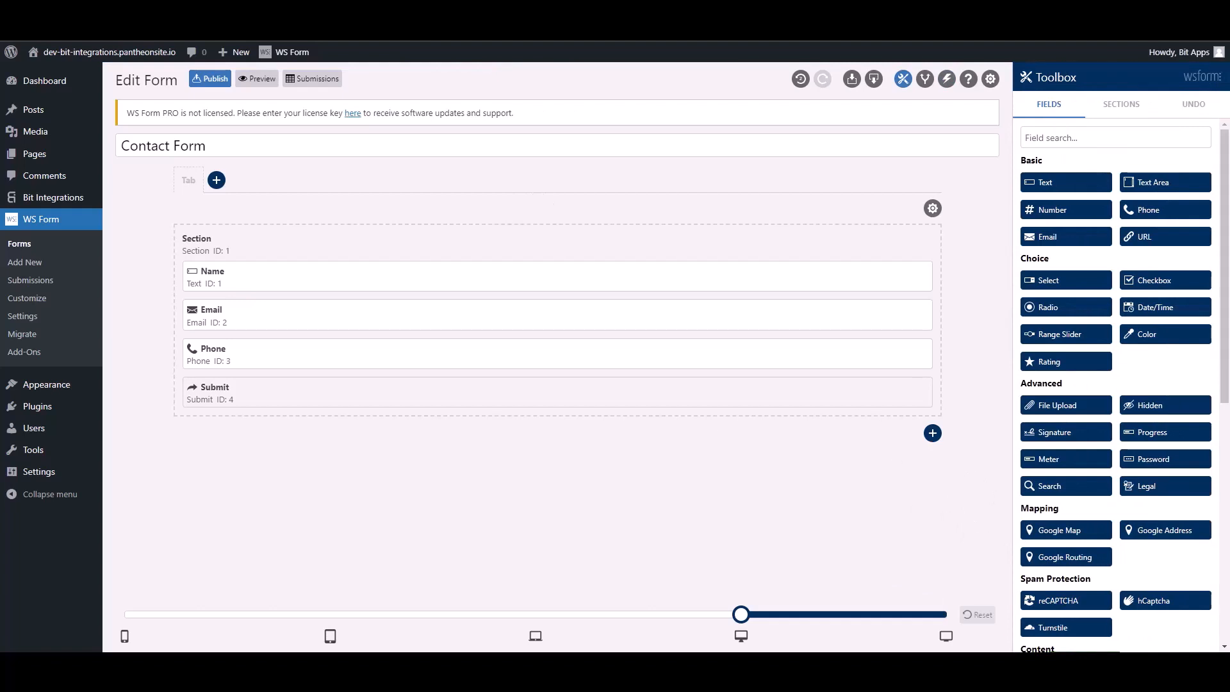
pyautogui.click(152, 9)
# - Select Contact Form as the WS Form trigger form and continue
pyautogui.click(455, 299)
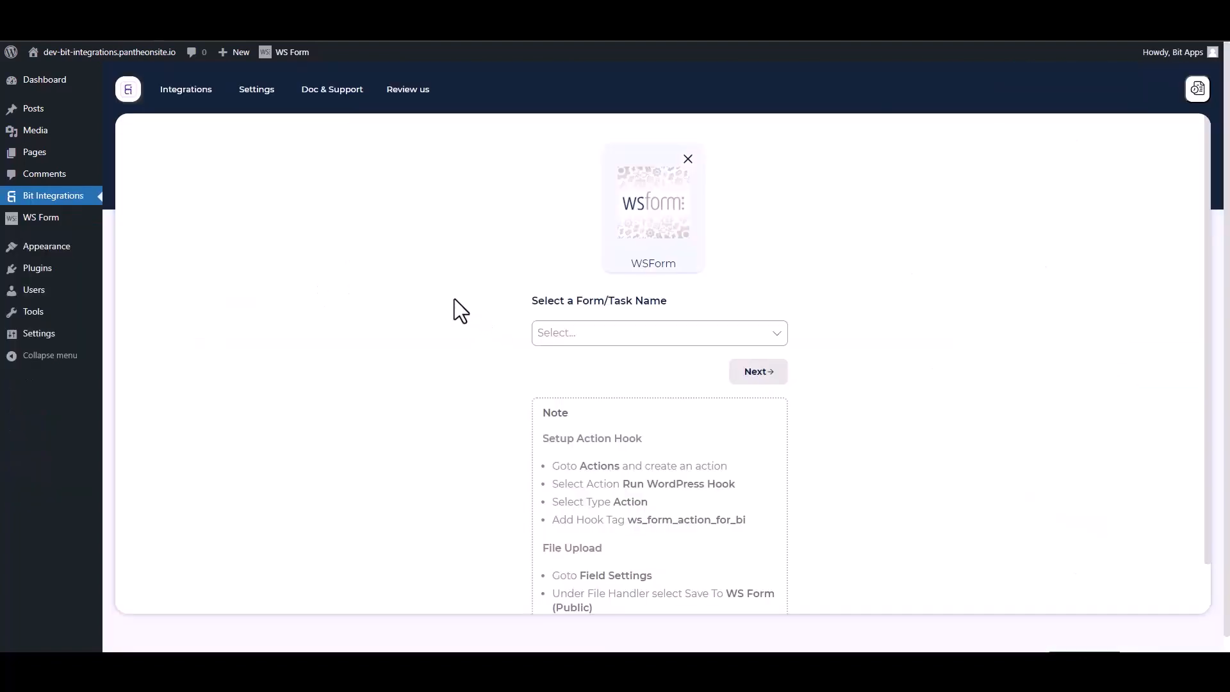
pyautogui.click(599, 332)
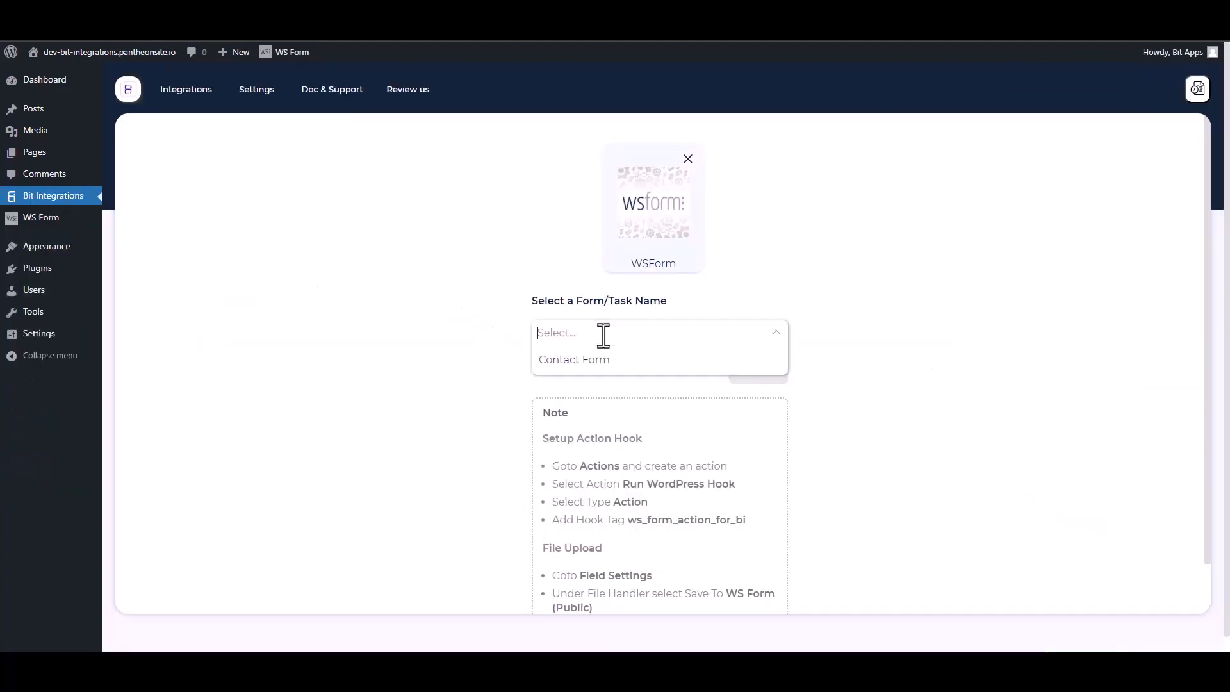
pyautogui.click(569, 362)
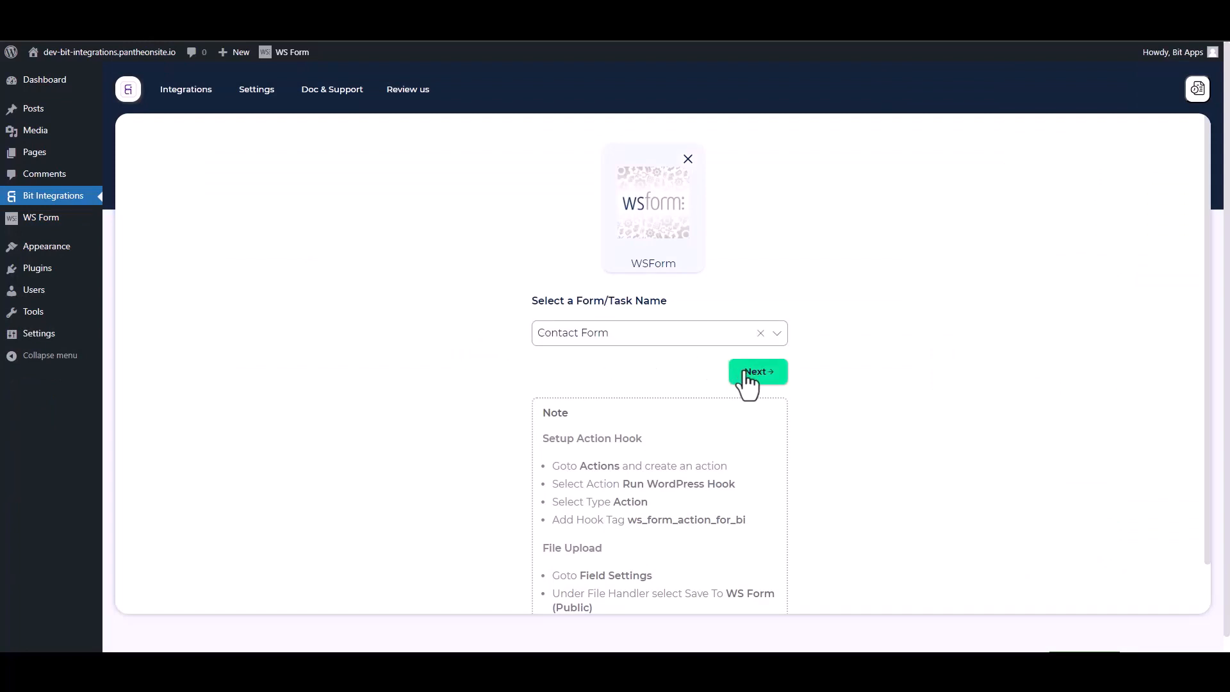
pyautogui.click(738, 373)
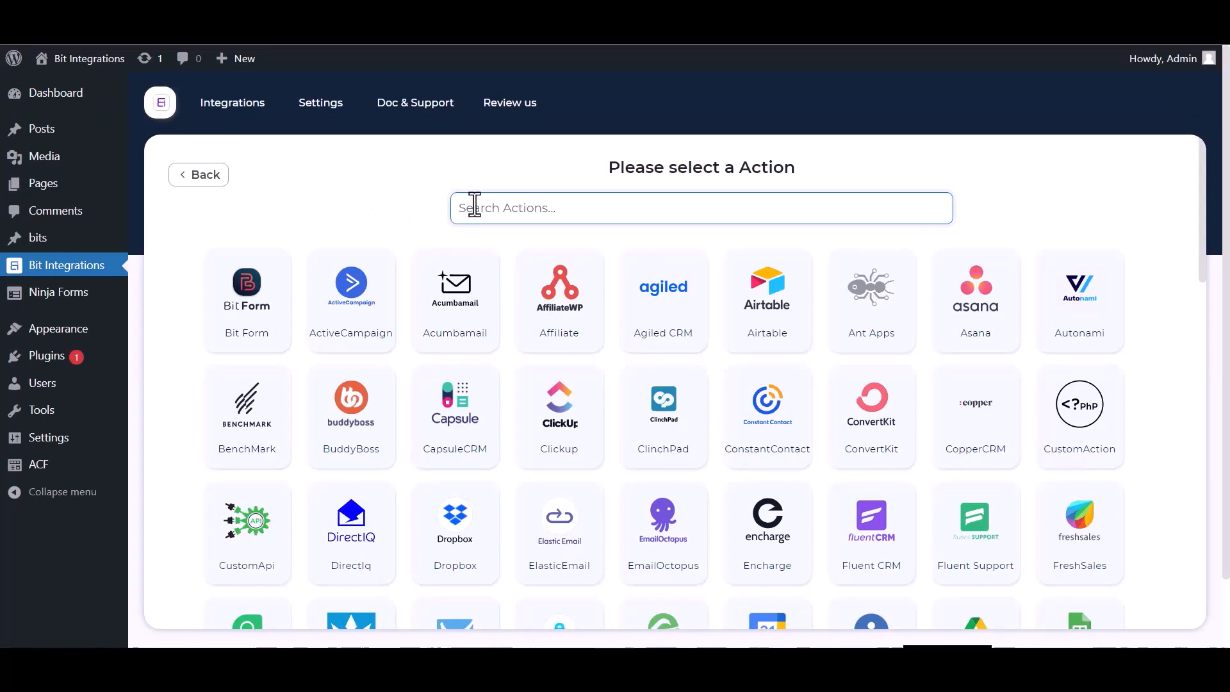
# - Choose Zoho Campaigns as the action with data center zoho.com, then open the Zoho API Console
pyautogui.write('zoho')
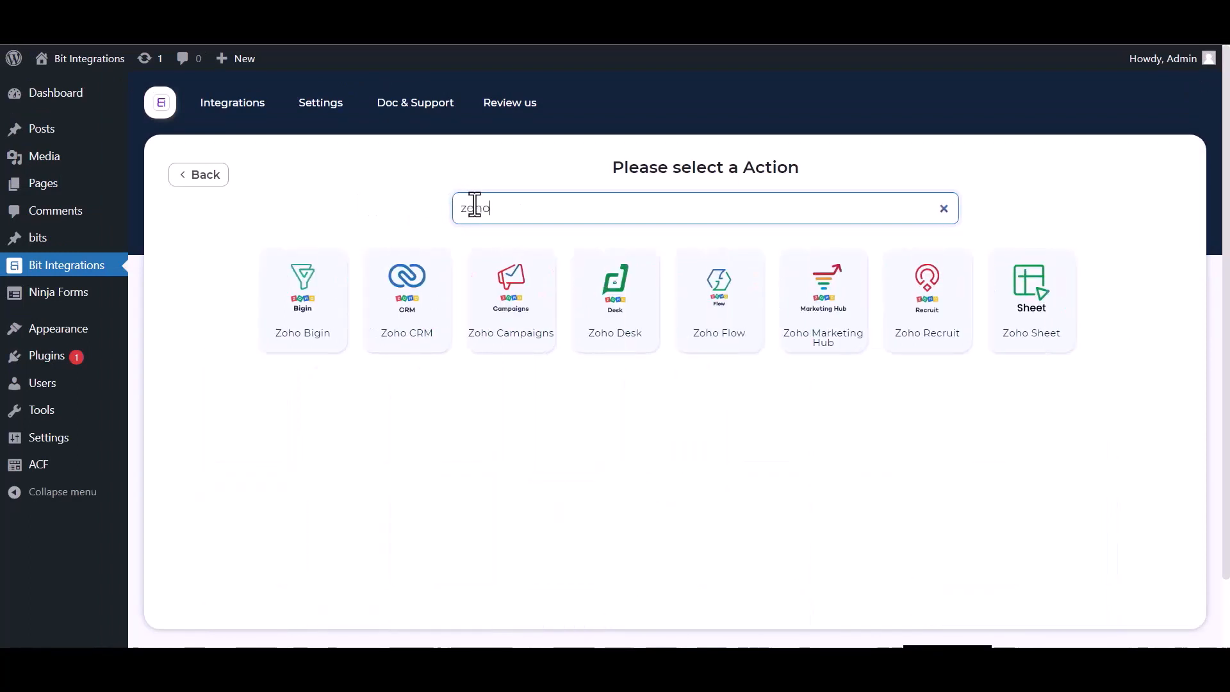
pyautogui.click(495, 297)
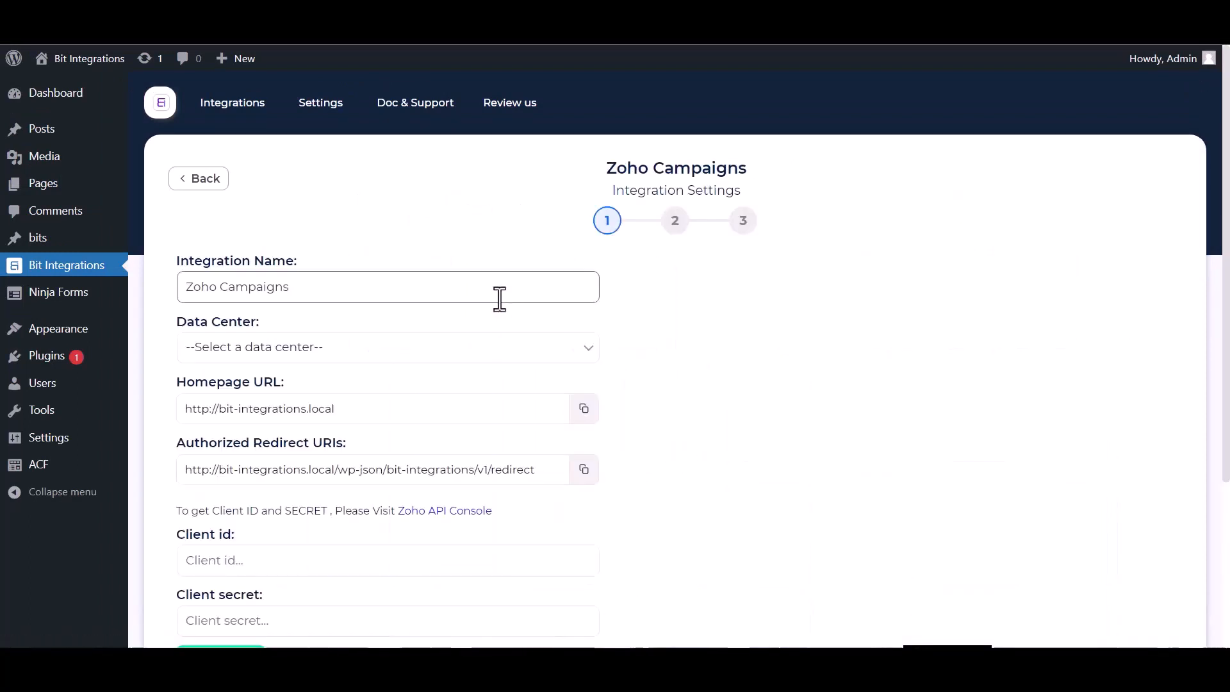
pyautogui.click(301, 356)
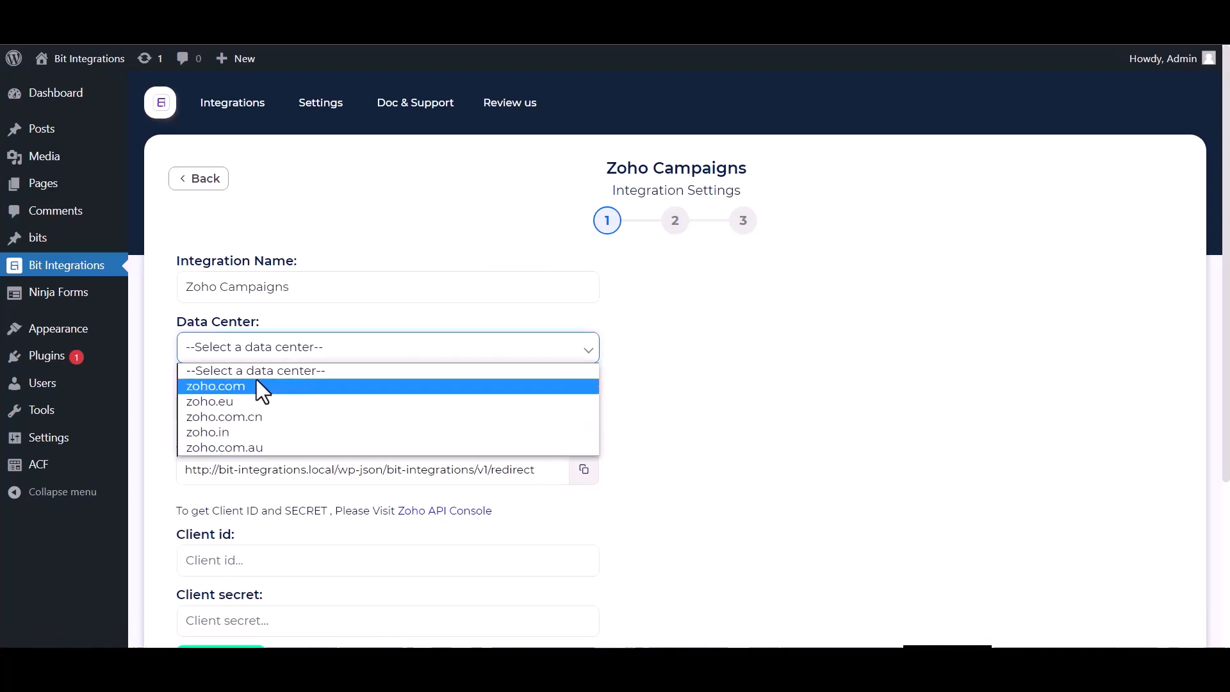
pyautogui.click(250, 386)
pyautogui.scroll(-1, 544, 298)
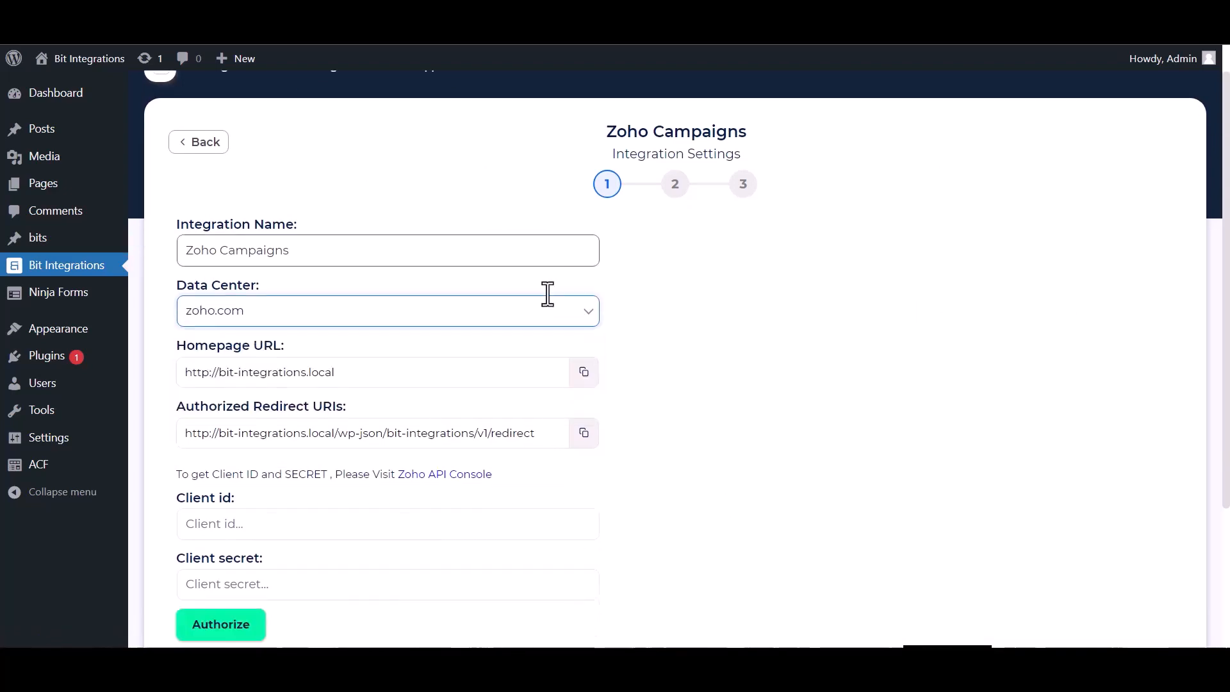
pyautogui.scroll(-1, 301, 324)
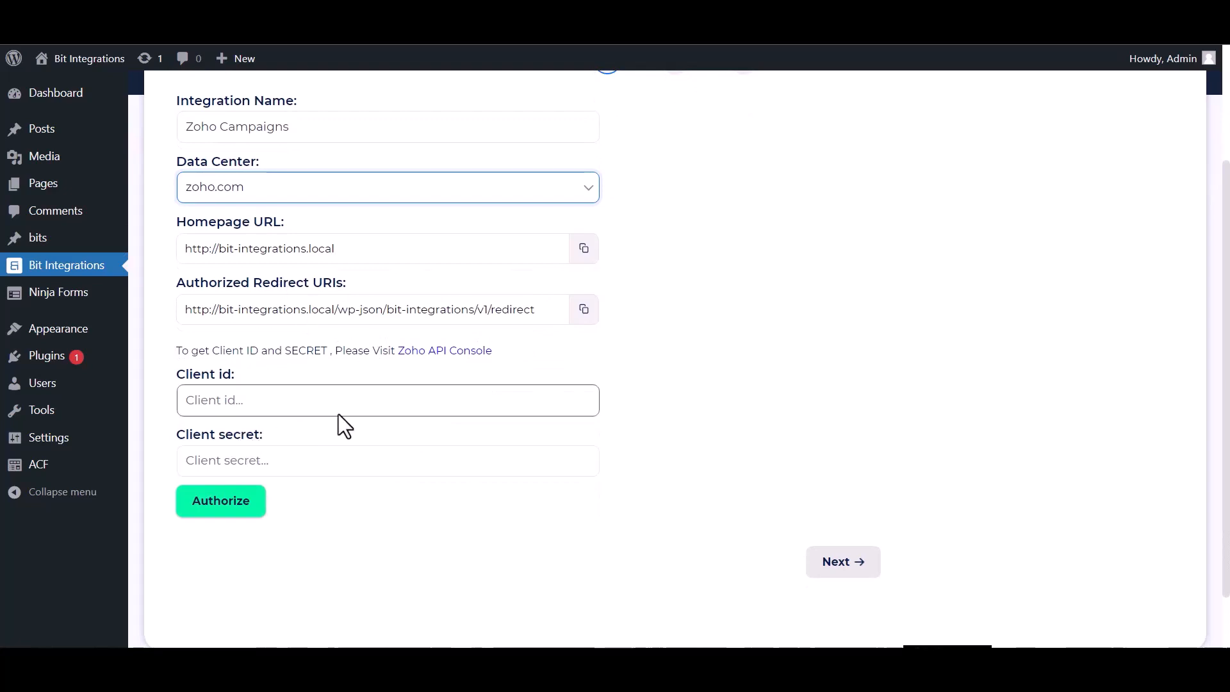
pyautogui.click(424, 352)
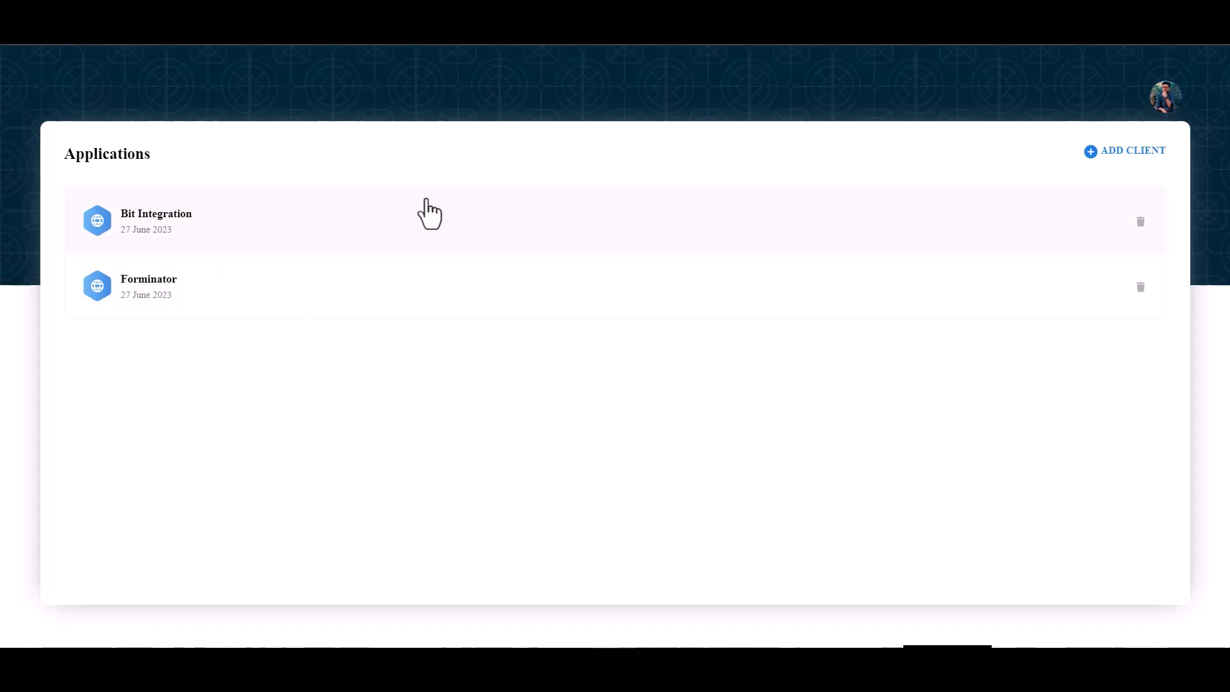
# - Create a server-based Zoho client 'Bit Integrations' with the site's homepage URL and redirect URI
pyautogui.click(1124, 154)
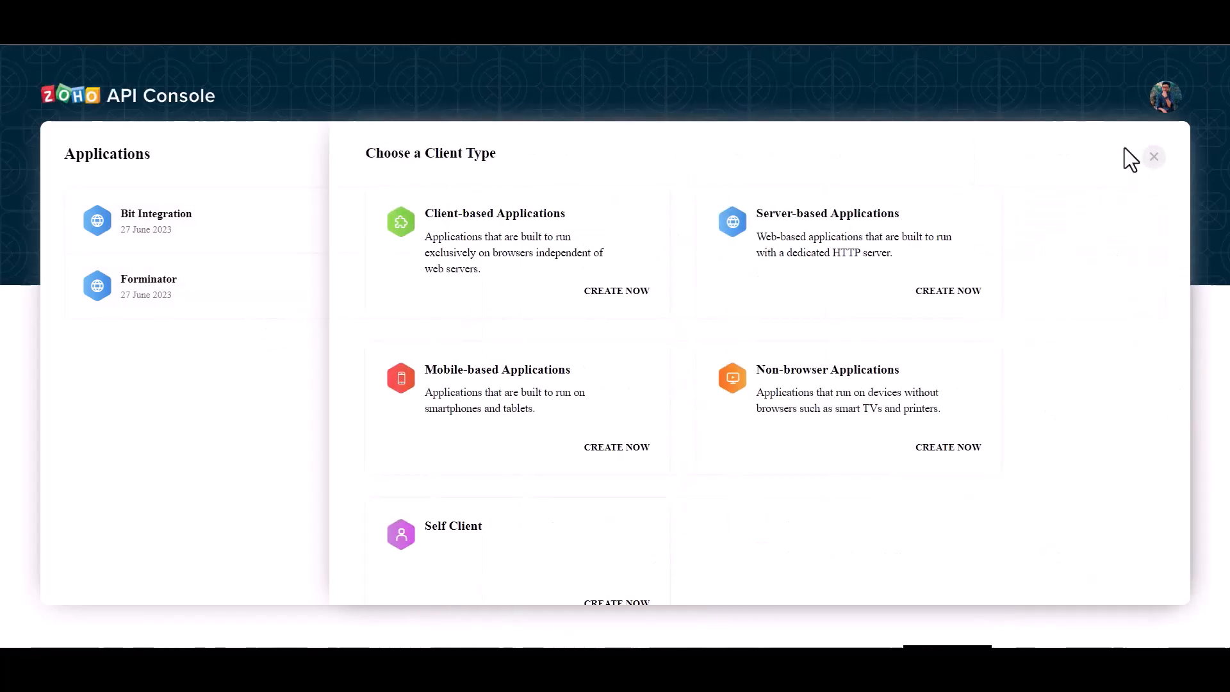
pyautogui.click(777, 255)
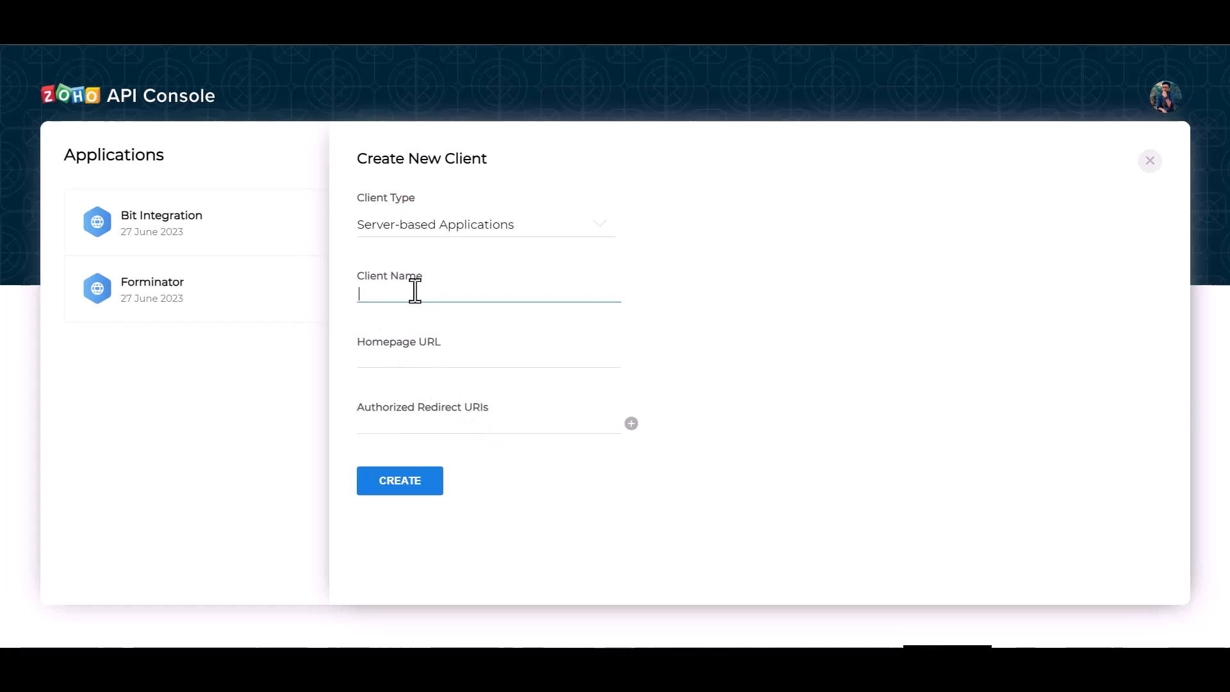
pyautogui.write('tegrations')
pyautogui.click(432, 363)
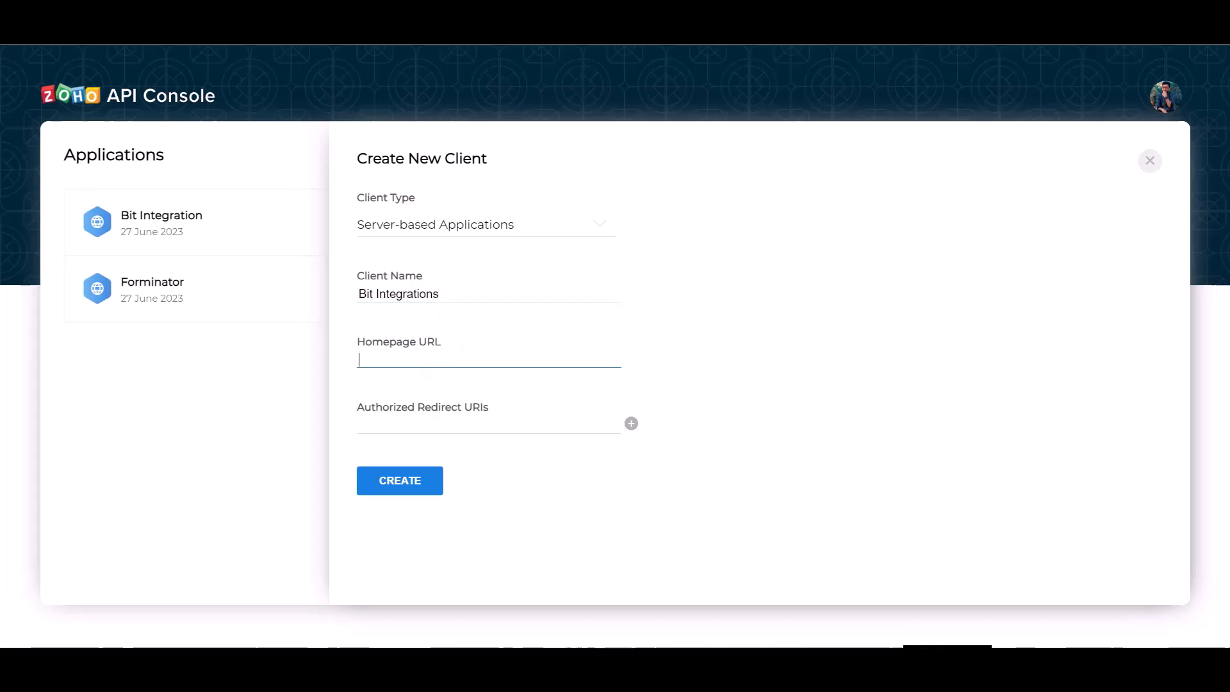
pyautogui.write('http://bit-integrations.local')
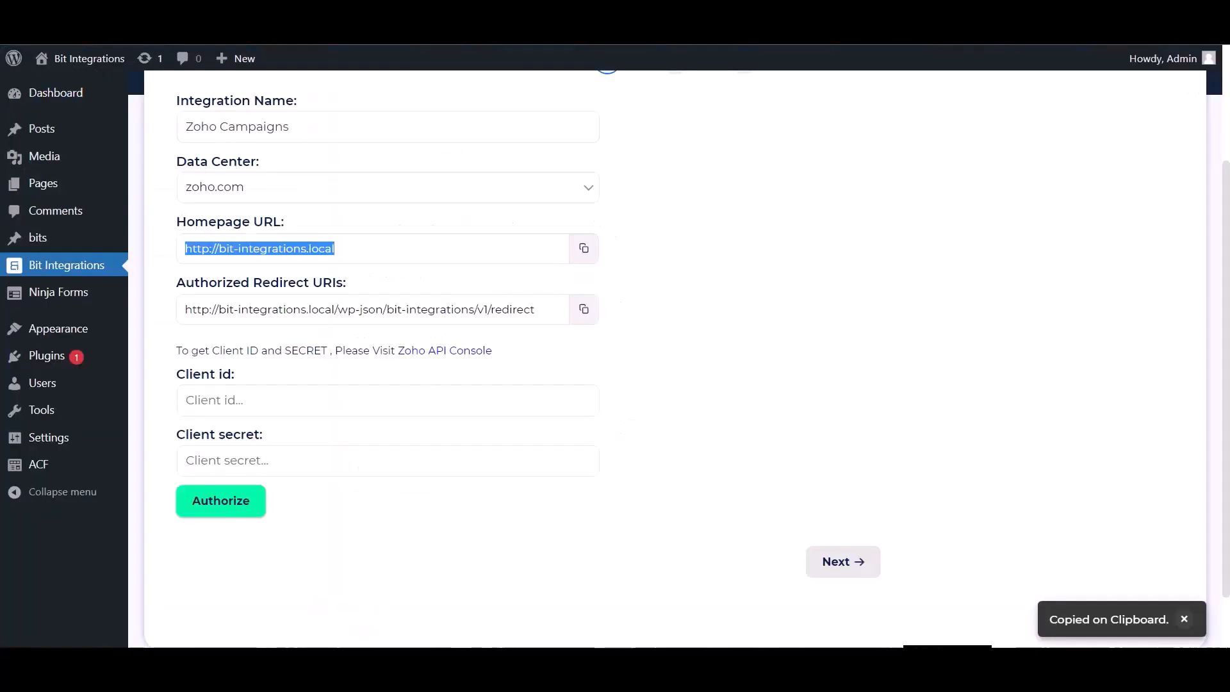
pyautogui.click(583, 309)
pyautogui.click(461, 420)
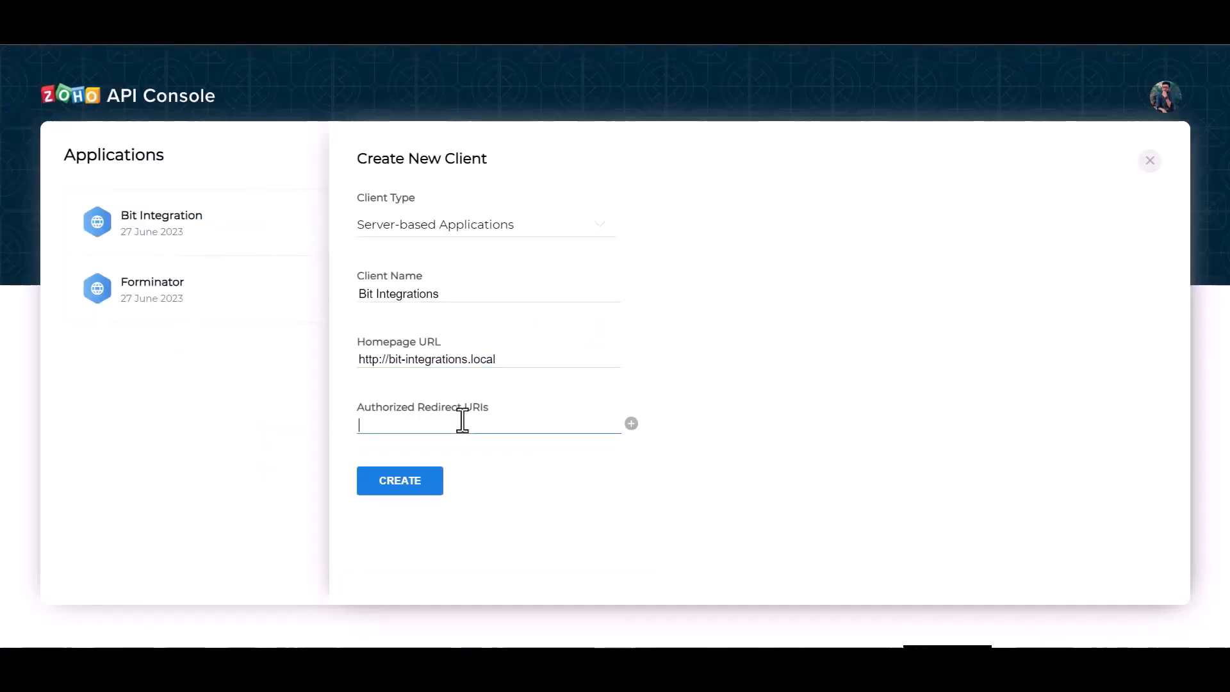
pyautogui.write('http://bit-integrations.local/wp-json/bit-integrations/v1/redirect')
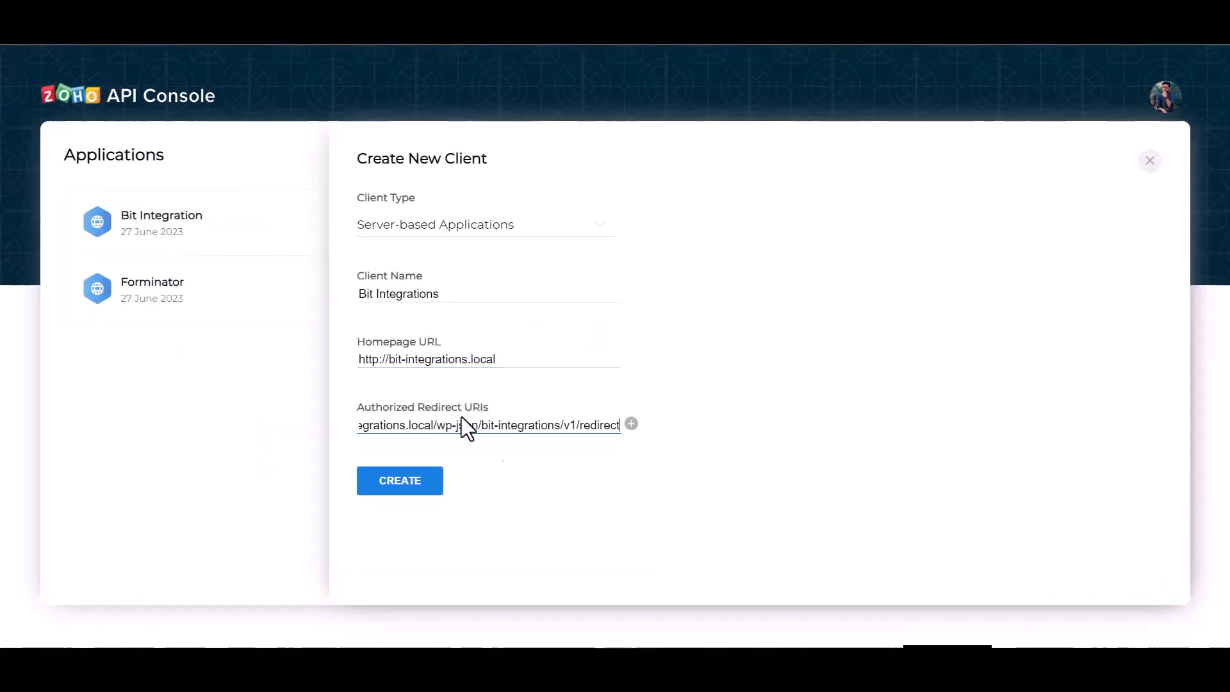
pyautogui.click(420, 489)
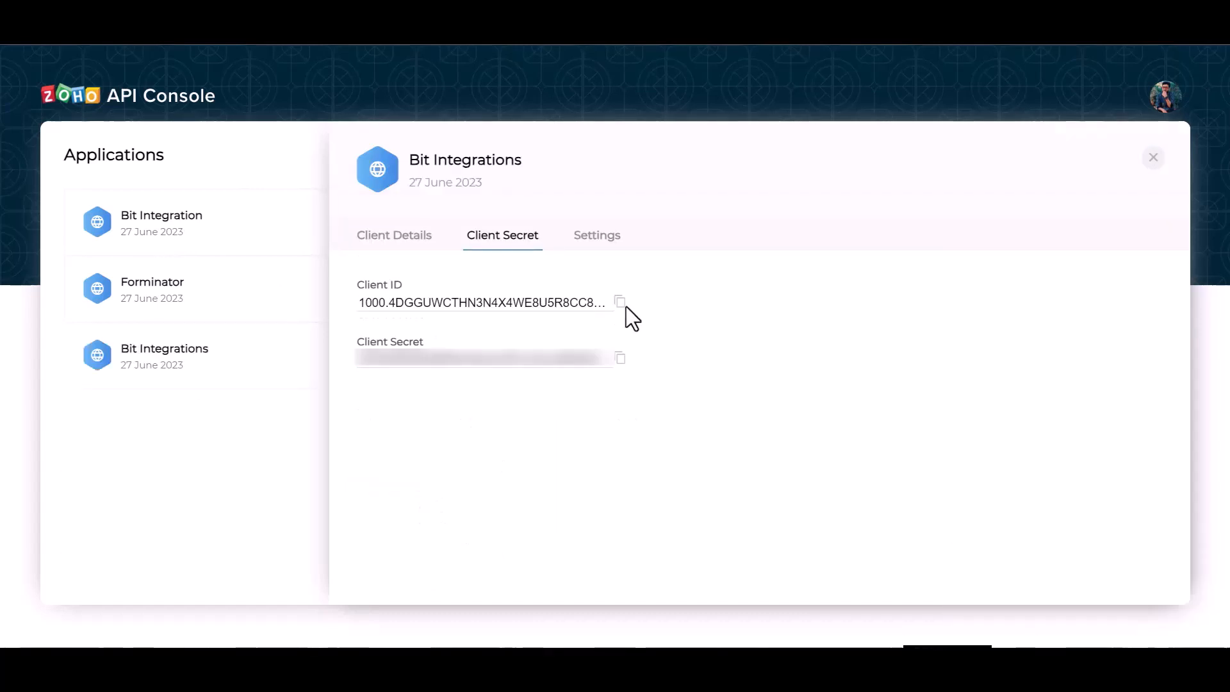
# - Paste the client ID and secret into Bit Integrations, then authorize and accept Zoho Campaigns access
pyautogui.click(620, 301)
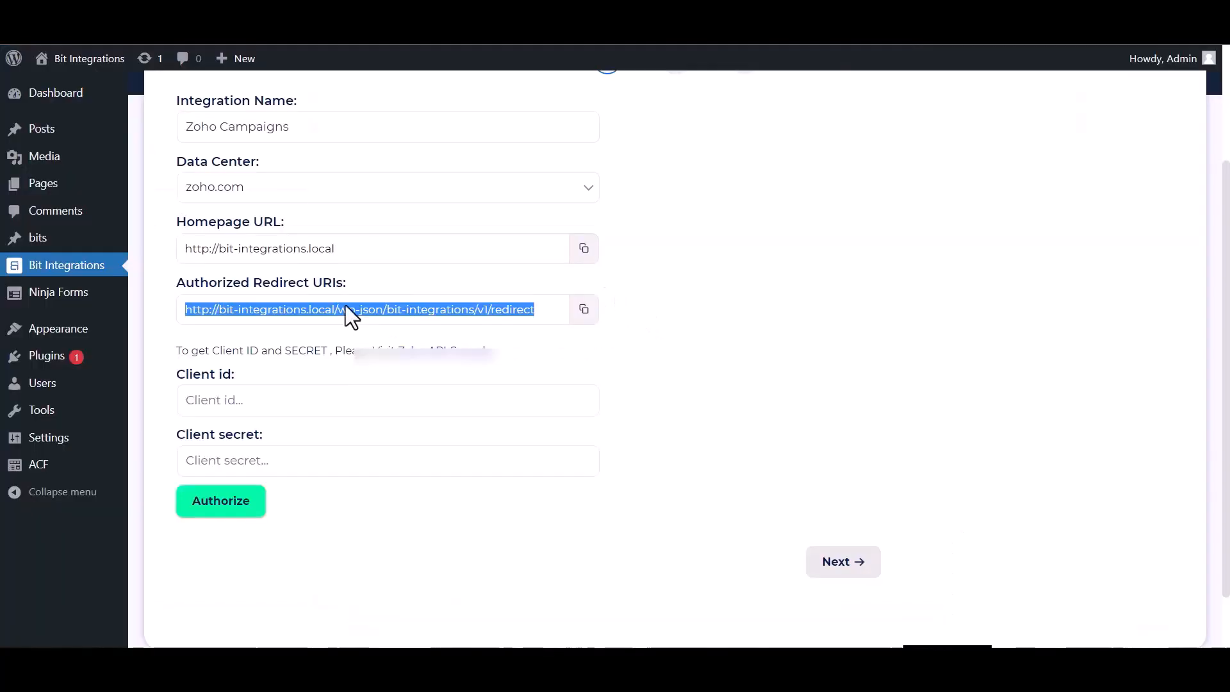
pyautogui.click(317, 401)
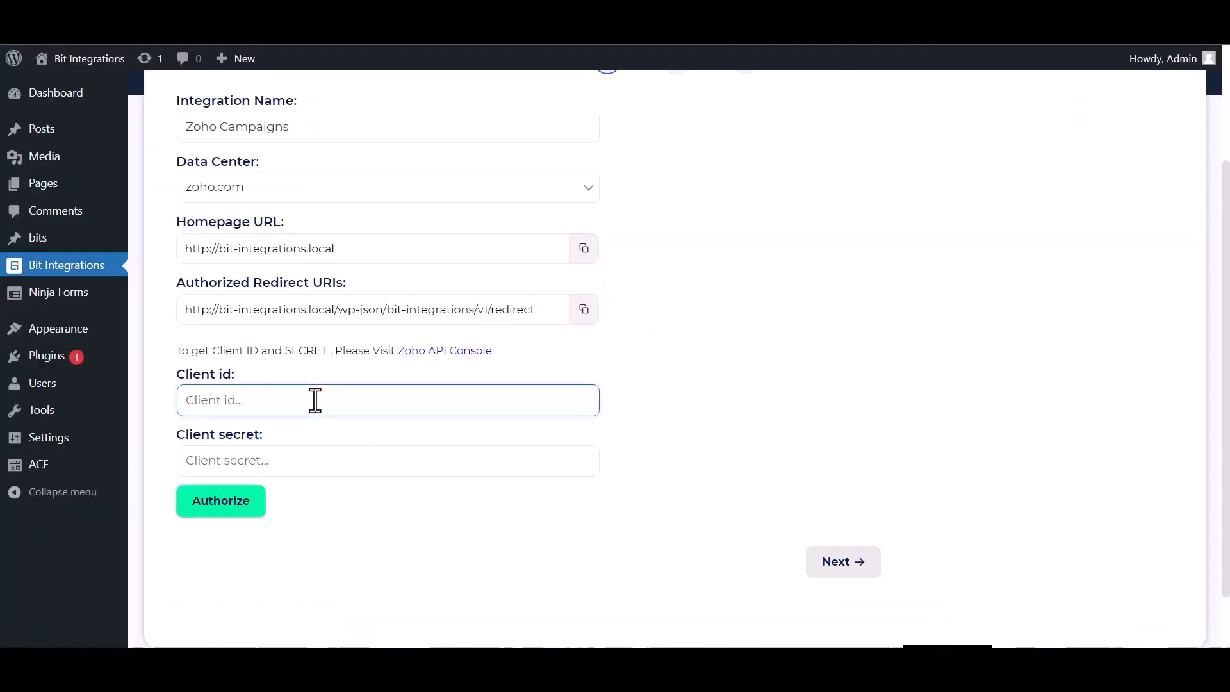
pyautogui.hotkey('ctrl', 'v')
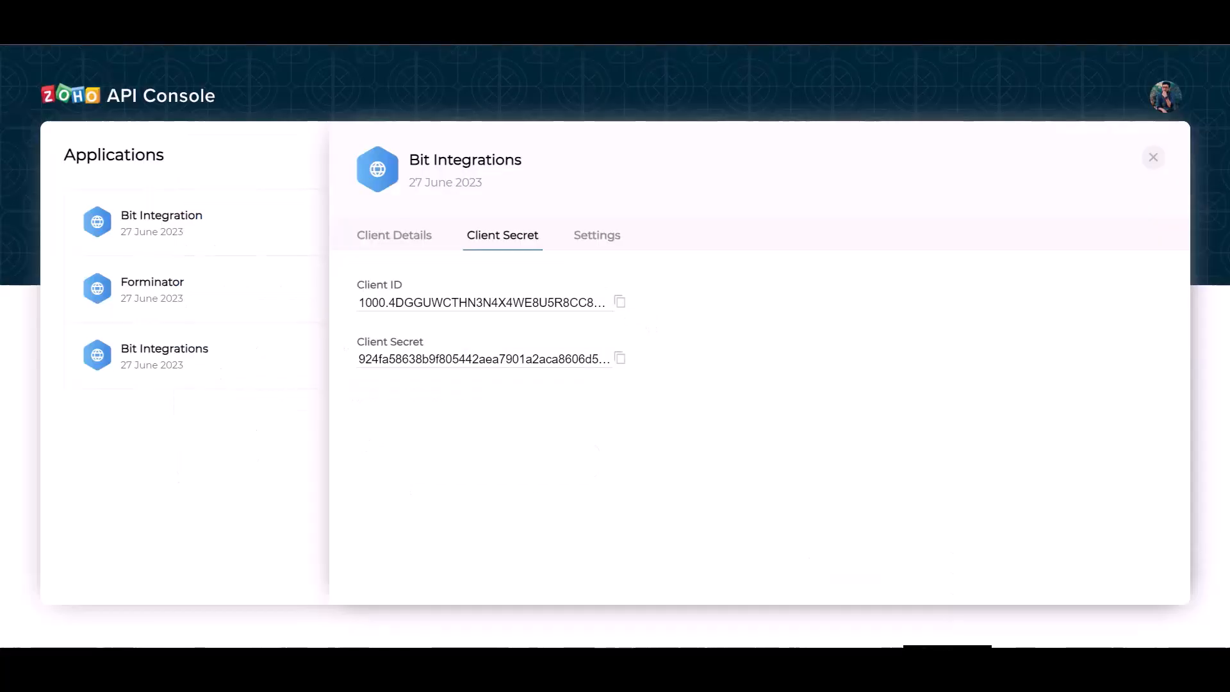
pyautogui.click(619, 357)
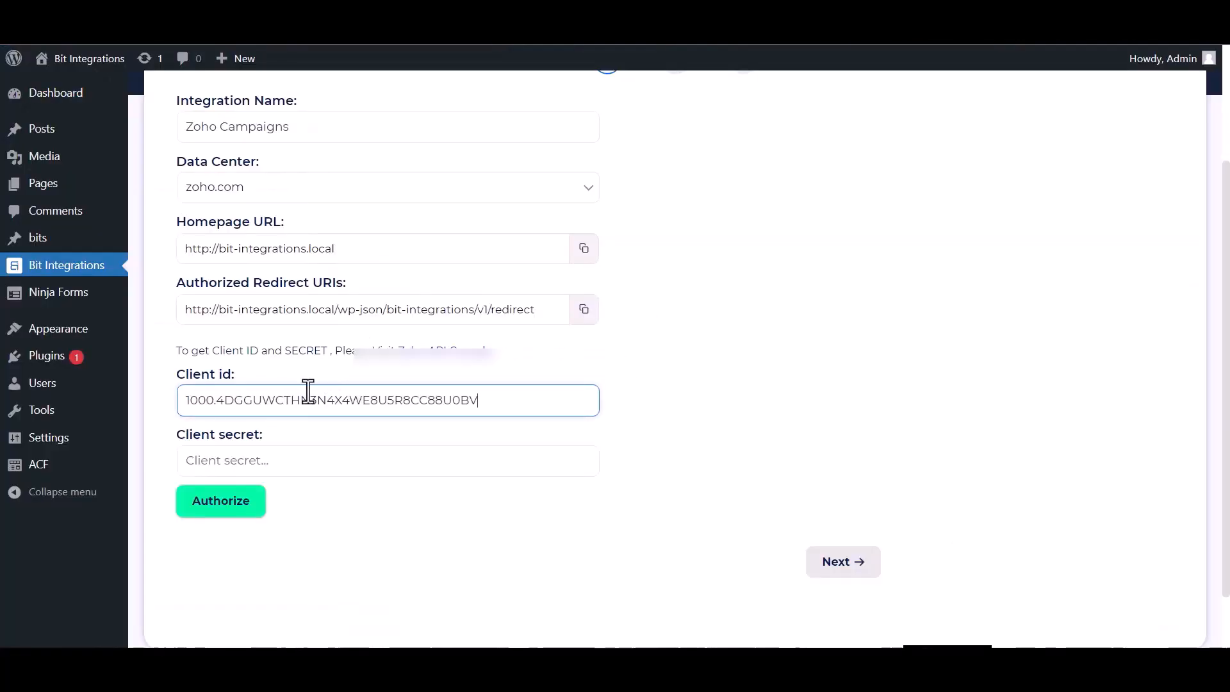
pyautogui.click(304, 461)
pyautogui.hotkey('ctrl', 'v')
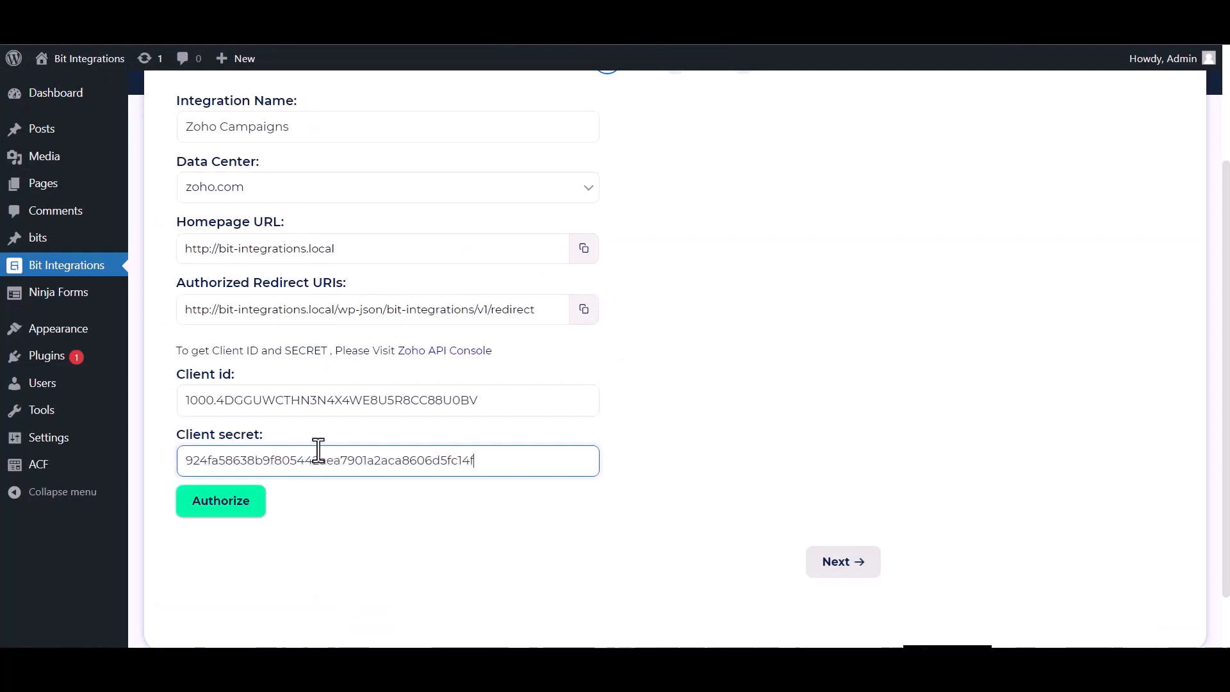
pyautogui.click(209, 505)
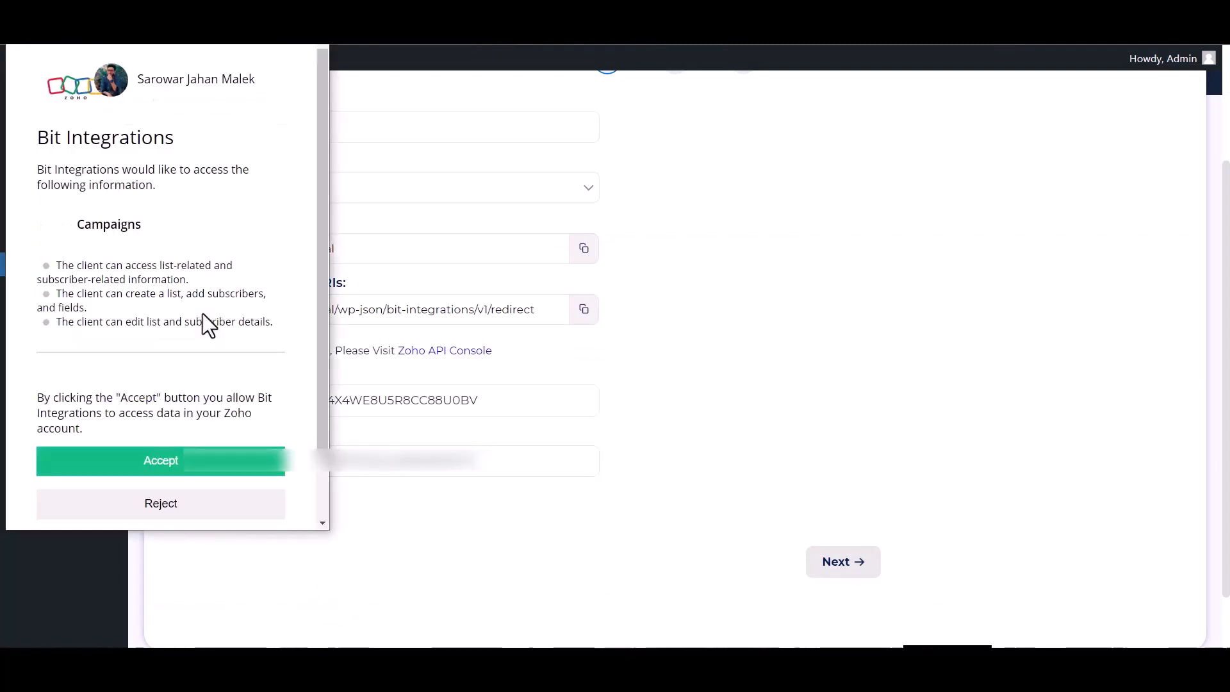
pyautogui.click(189, 472)
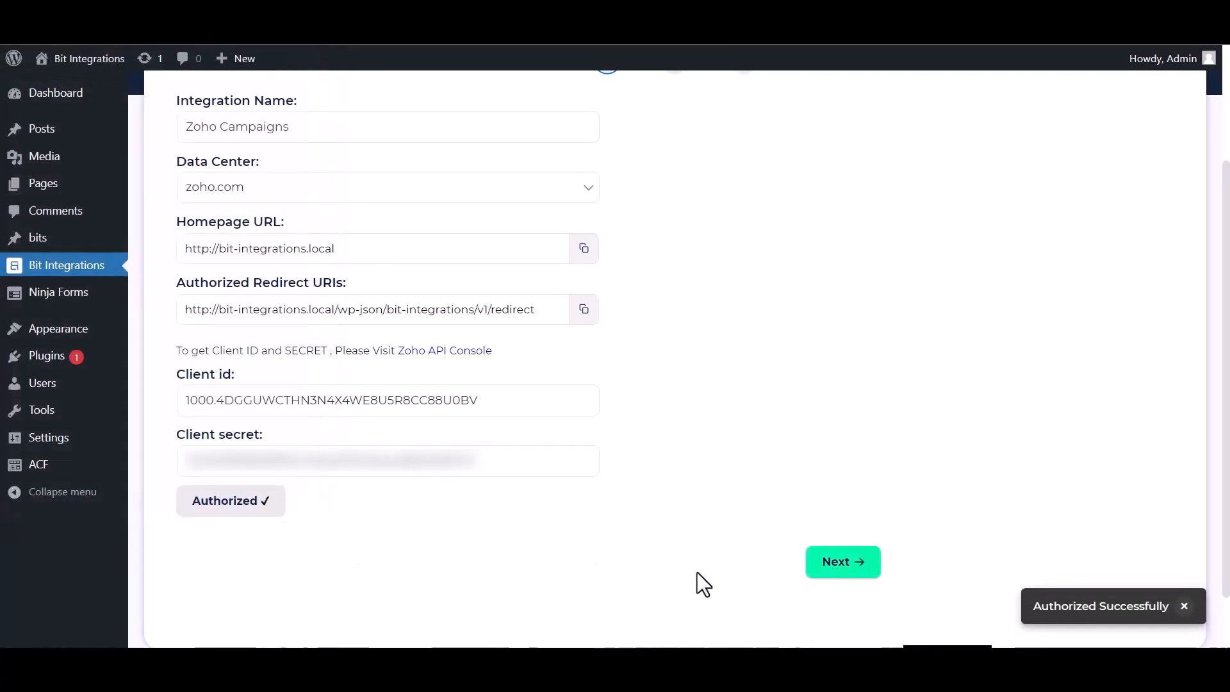
# - Select the Zoho Campaigns list 'Bit Integrations'
pyautogui.click(826, 576)
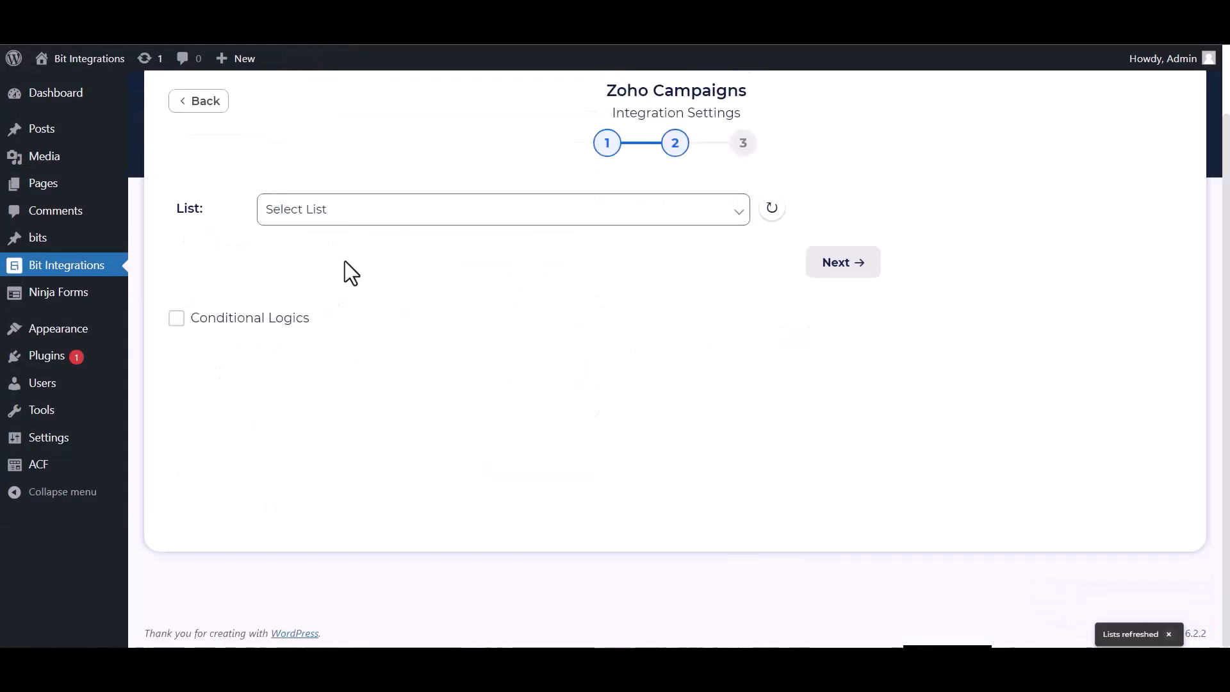
pyautogui.click(349, 211)
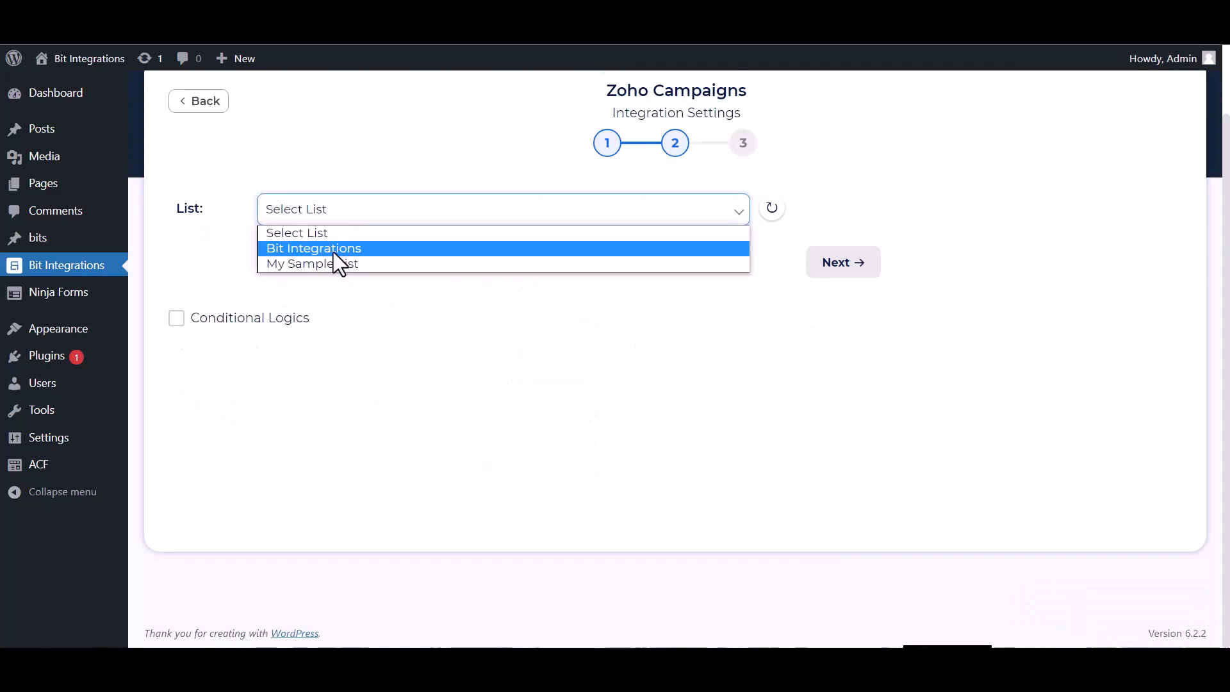
pyautogui.click(333, 252)
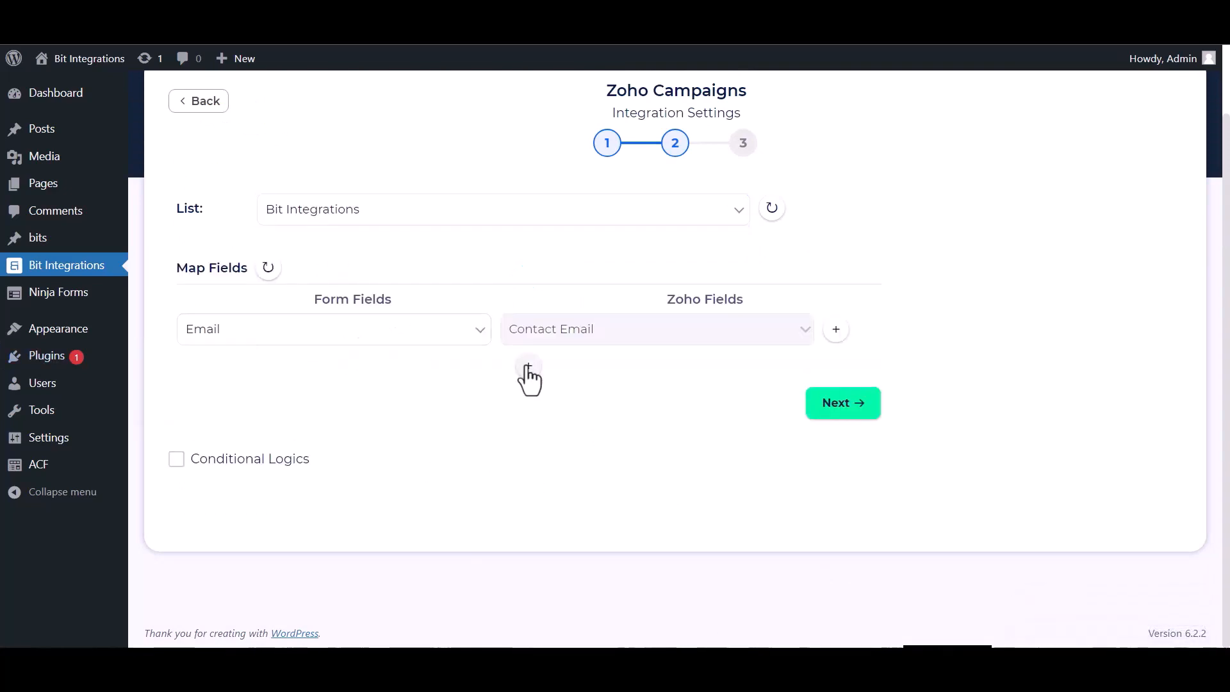
# - Add field mappings Name → First Name and Phone → Phone
pyautogui.click(529, 370)
pyautogui.click(543, 374)
pyautogui.click(546, 141)
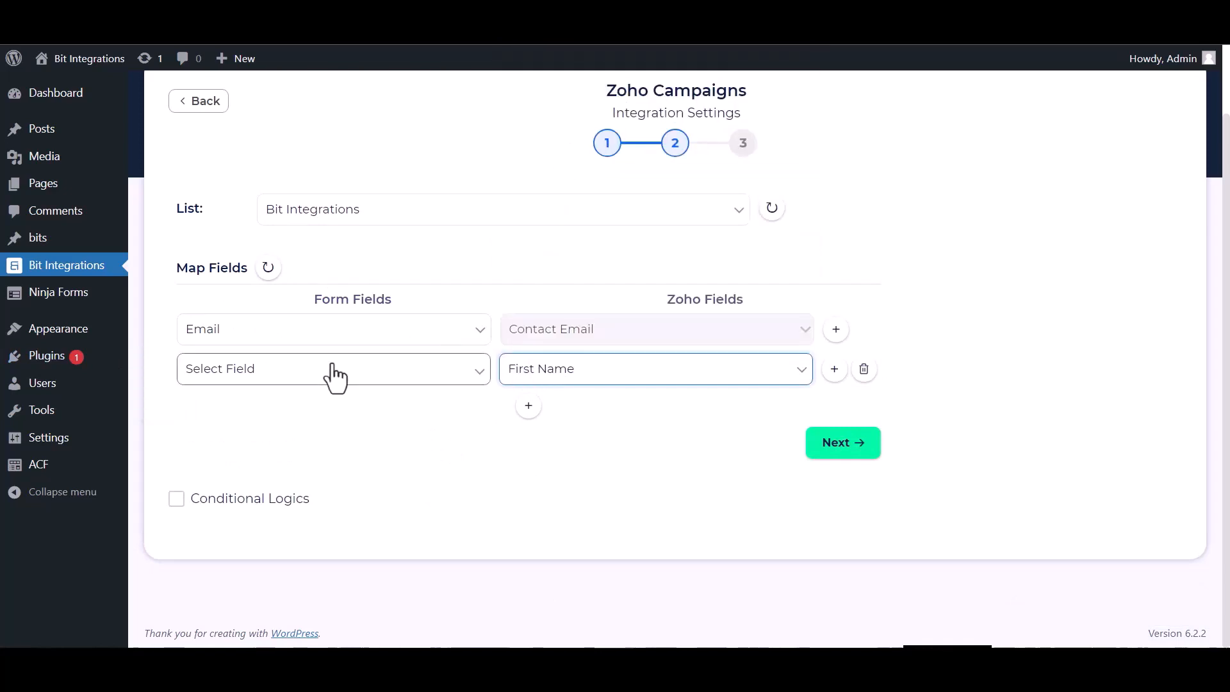
pyautogui.click(333, 368)
pyautogui.click(214, 421)
pyautogui.click(529, 405)
pyautogui.click(282, 376)
pyautogui.click(260, 420)
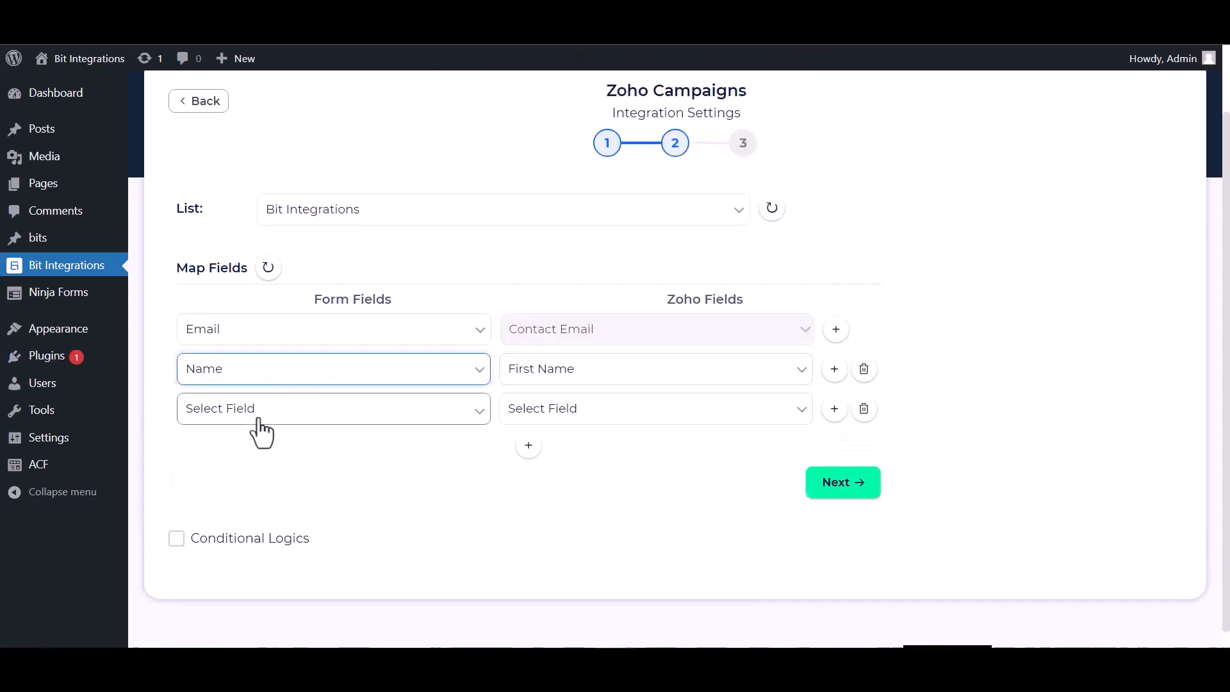
pyautogui.click(259, 420)
pyautogui.click(233, 495)
pyautogui.click(530, 410)
pyautogui.click(540, 294)
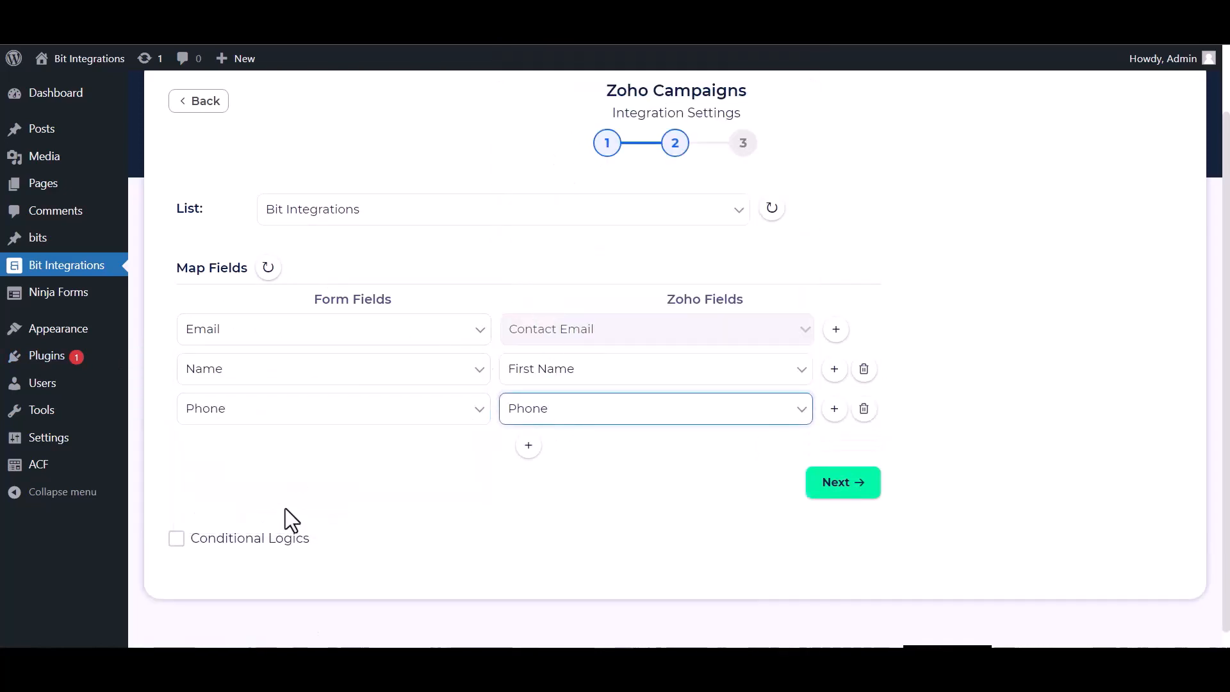
# - Leave Conditional Logics off and finish the integration
pyautogui.click(187, 522)
pyautogui.scroll(-3, 405, 464)
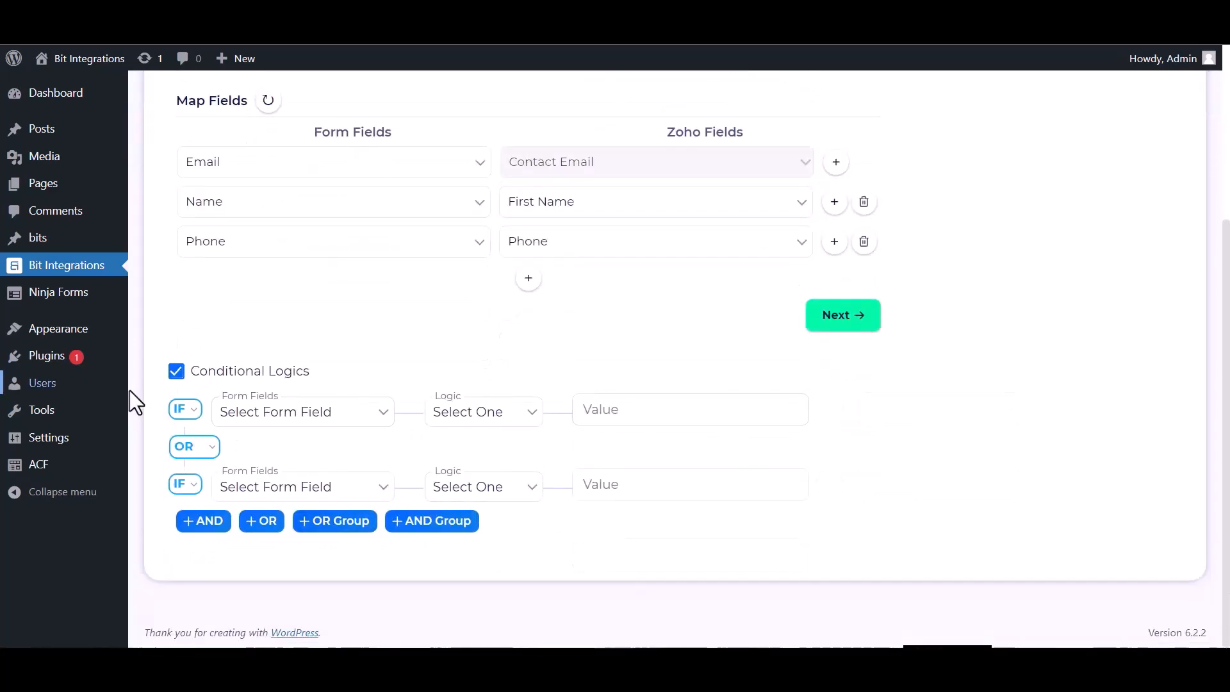
pyautogui.click(177, 371)
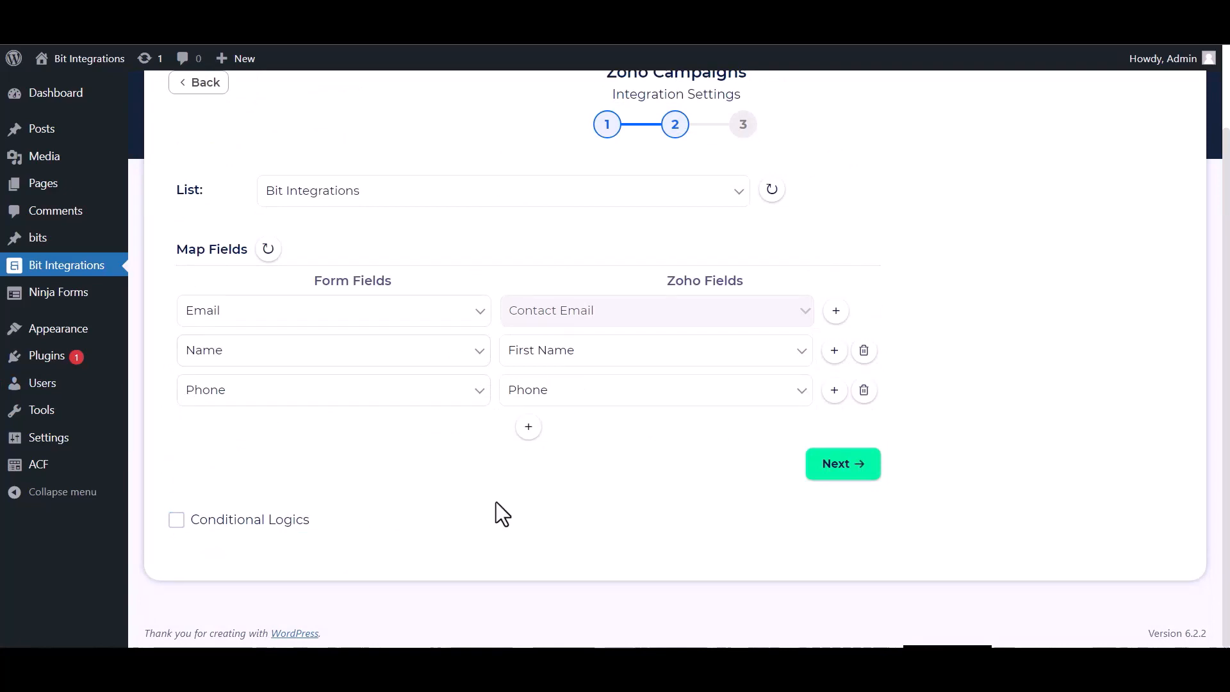
pyautogui.click(825, 466)
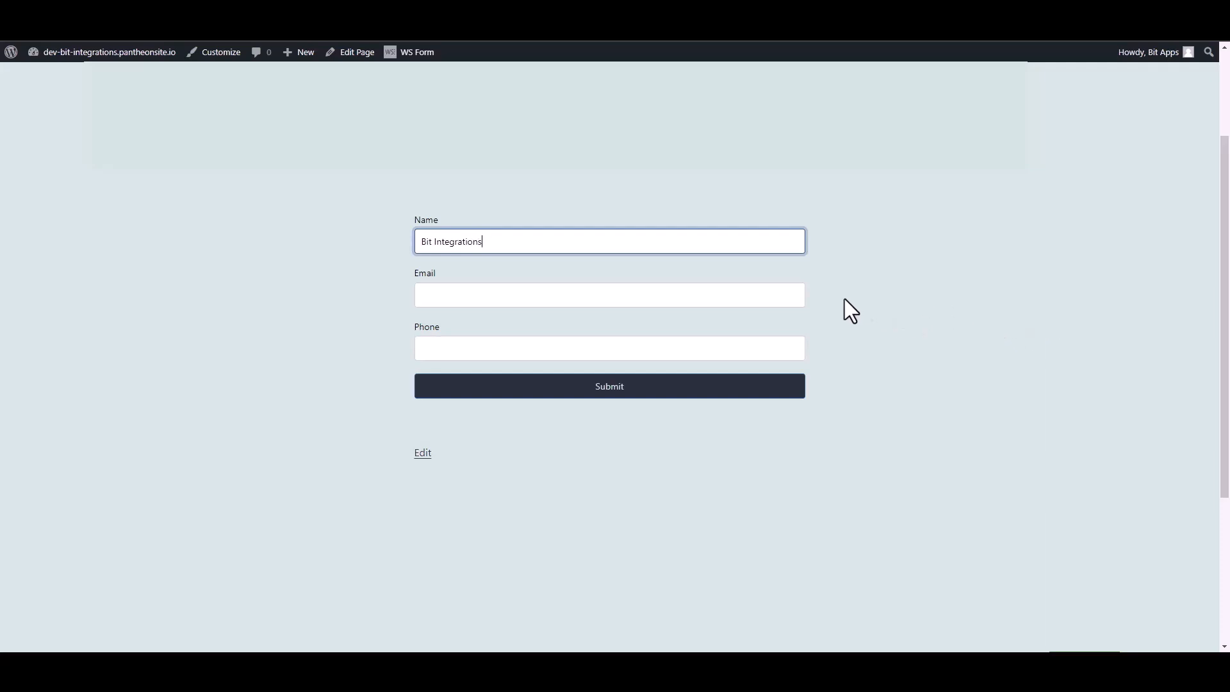
# - Enter a test e-mail and phone number in the Contact Form and submit it
pyautogui.click(793, 294)
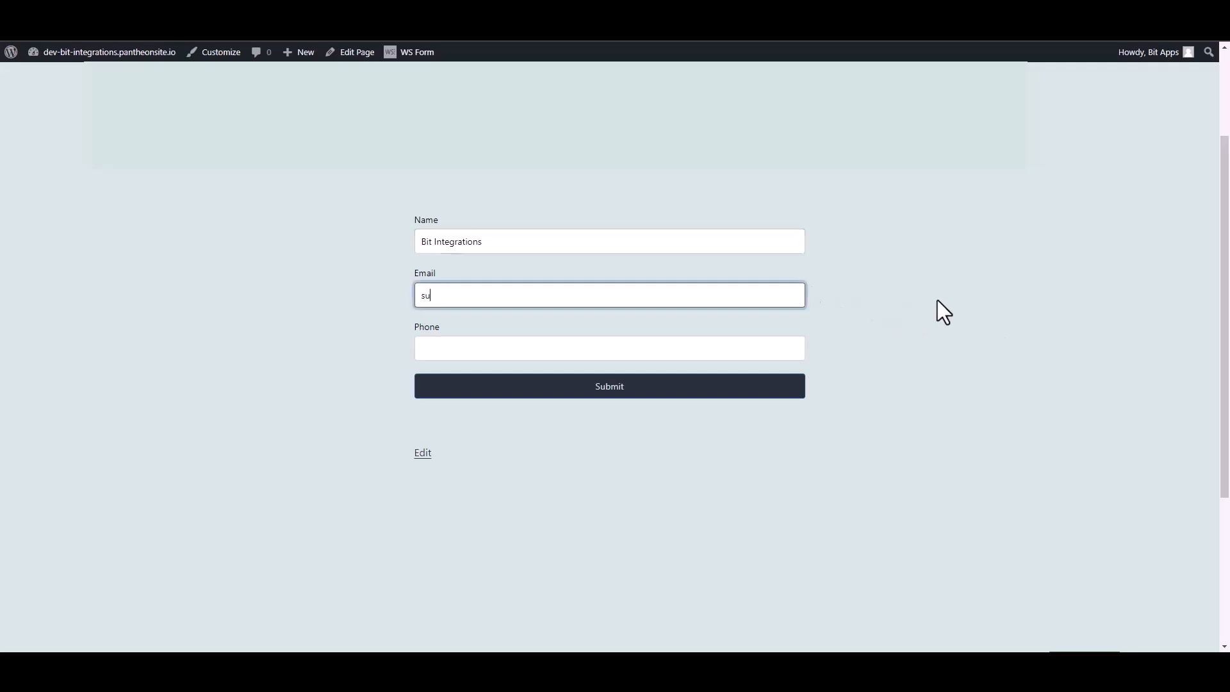
pyautogui.press('Tab')
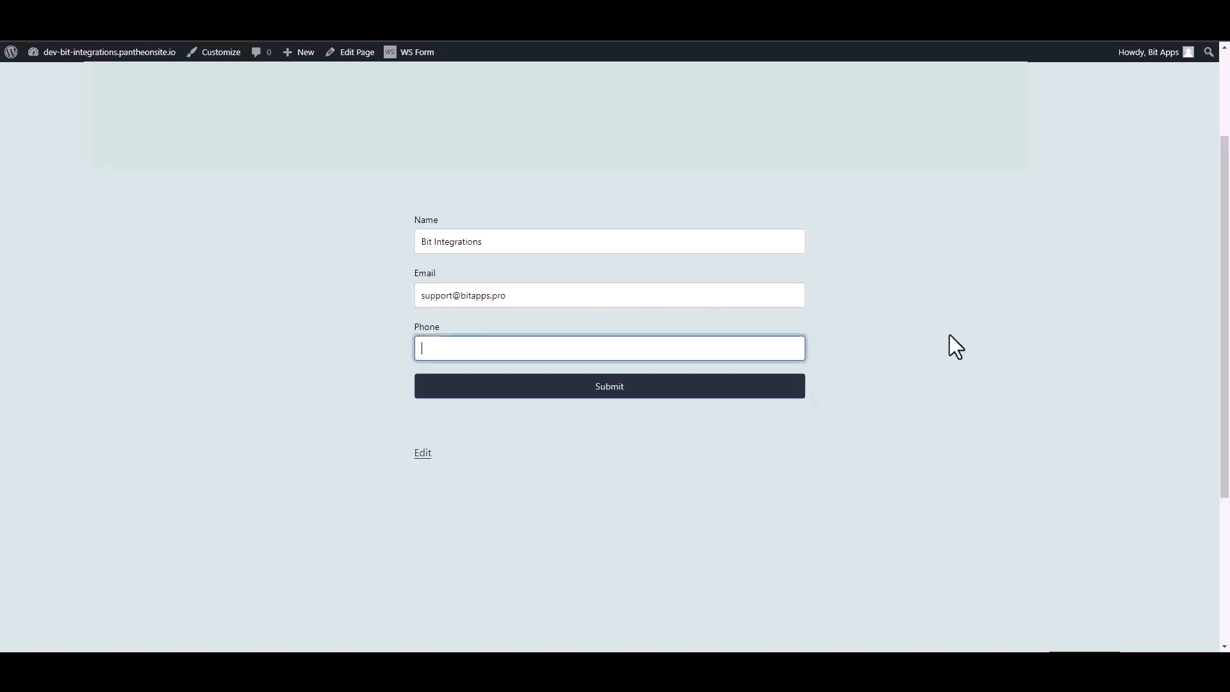
pyautogui.write('4445556')
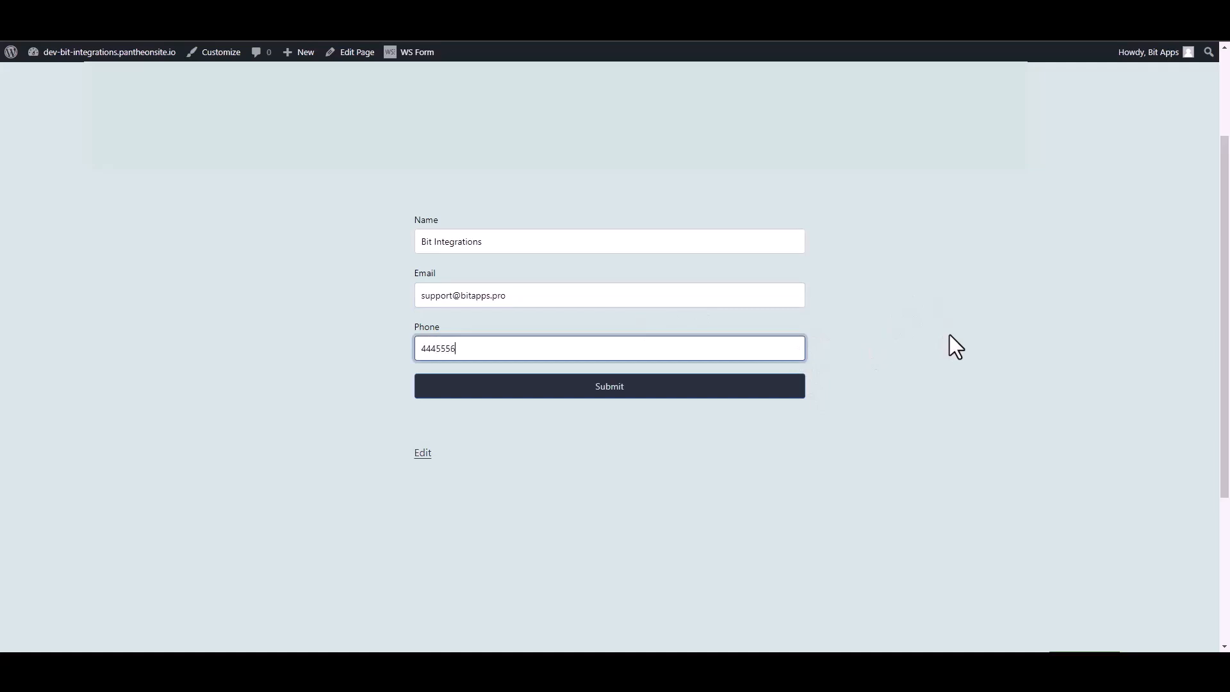
pyautogui.write('66')
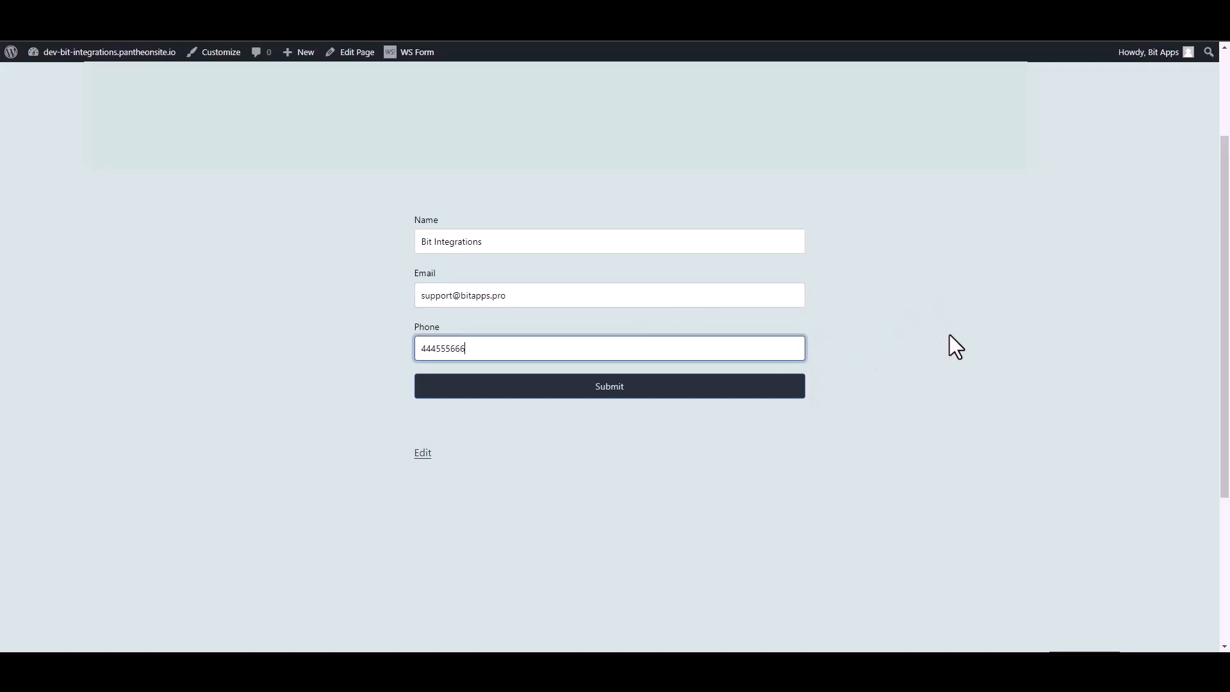
pyautogui.click(797, 391)
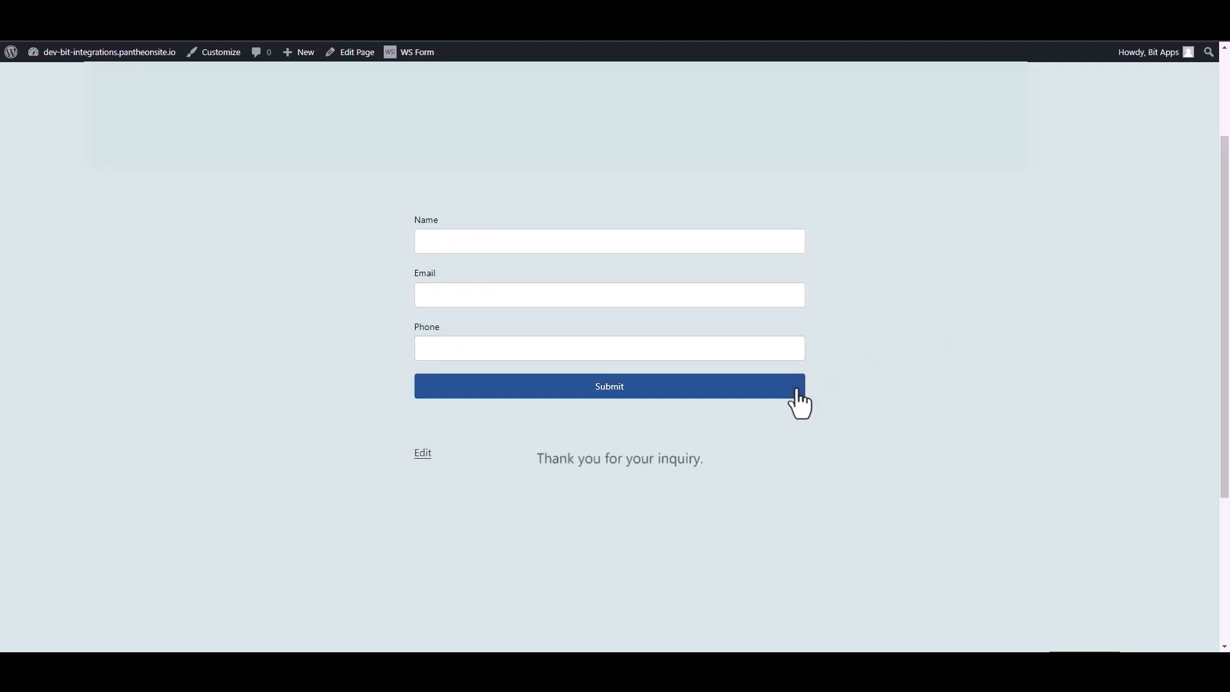